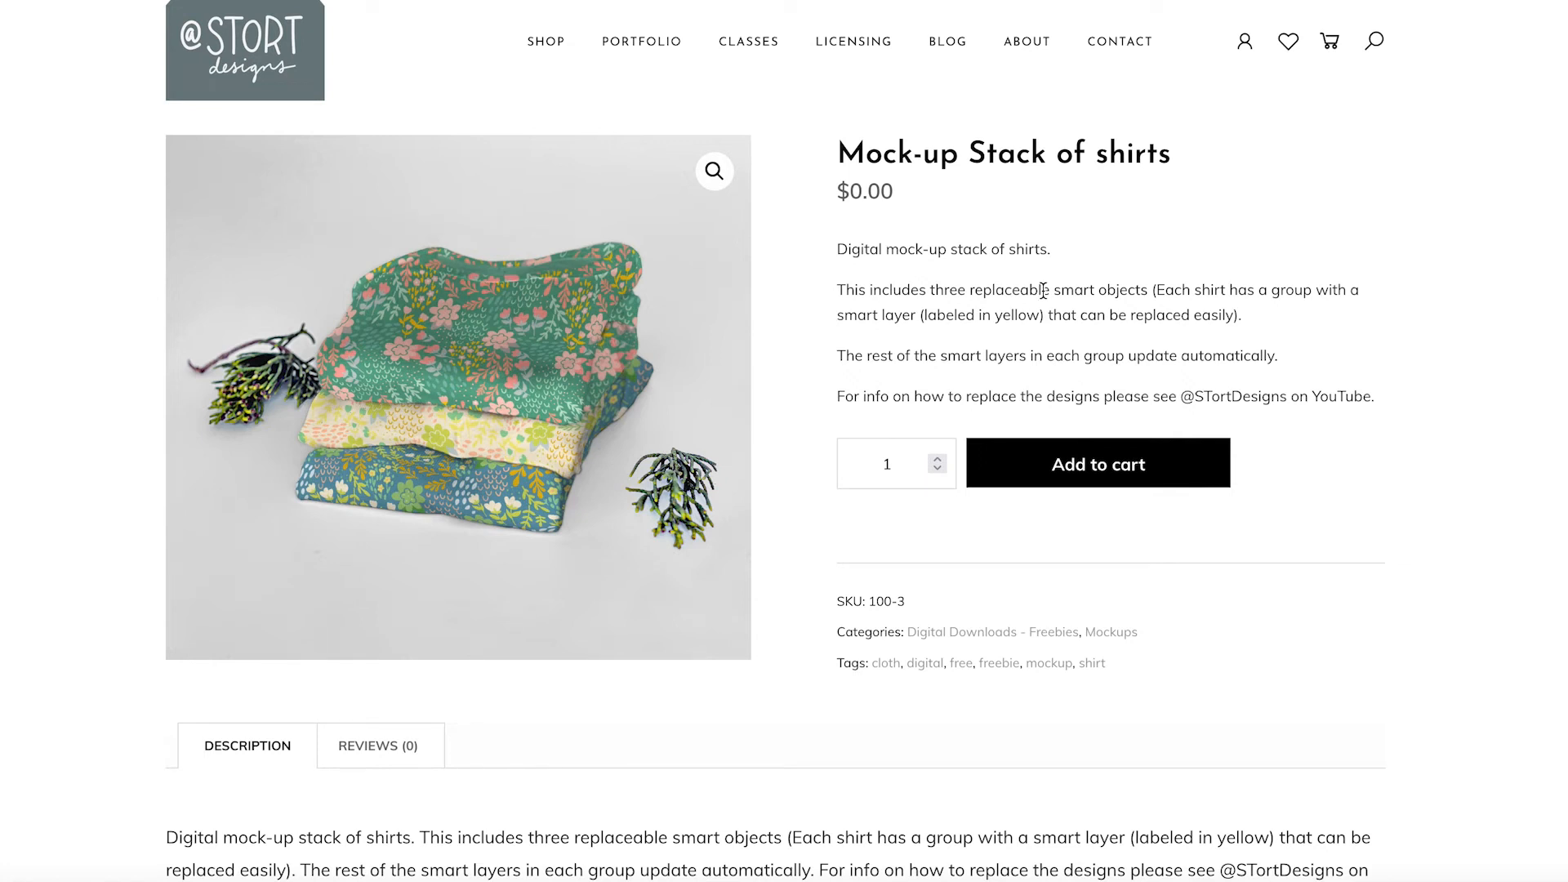
# Switch to the shirt stack mock-up in Photoshop and hide the instruction layer, Layer 5.
pyautogui.moveTo(542, 42)
pyautogui.click(1015, 878)
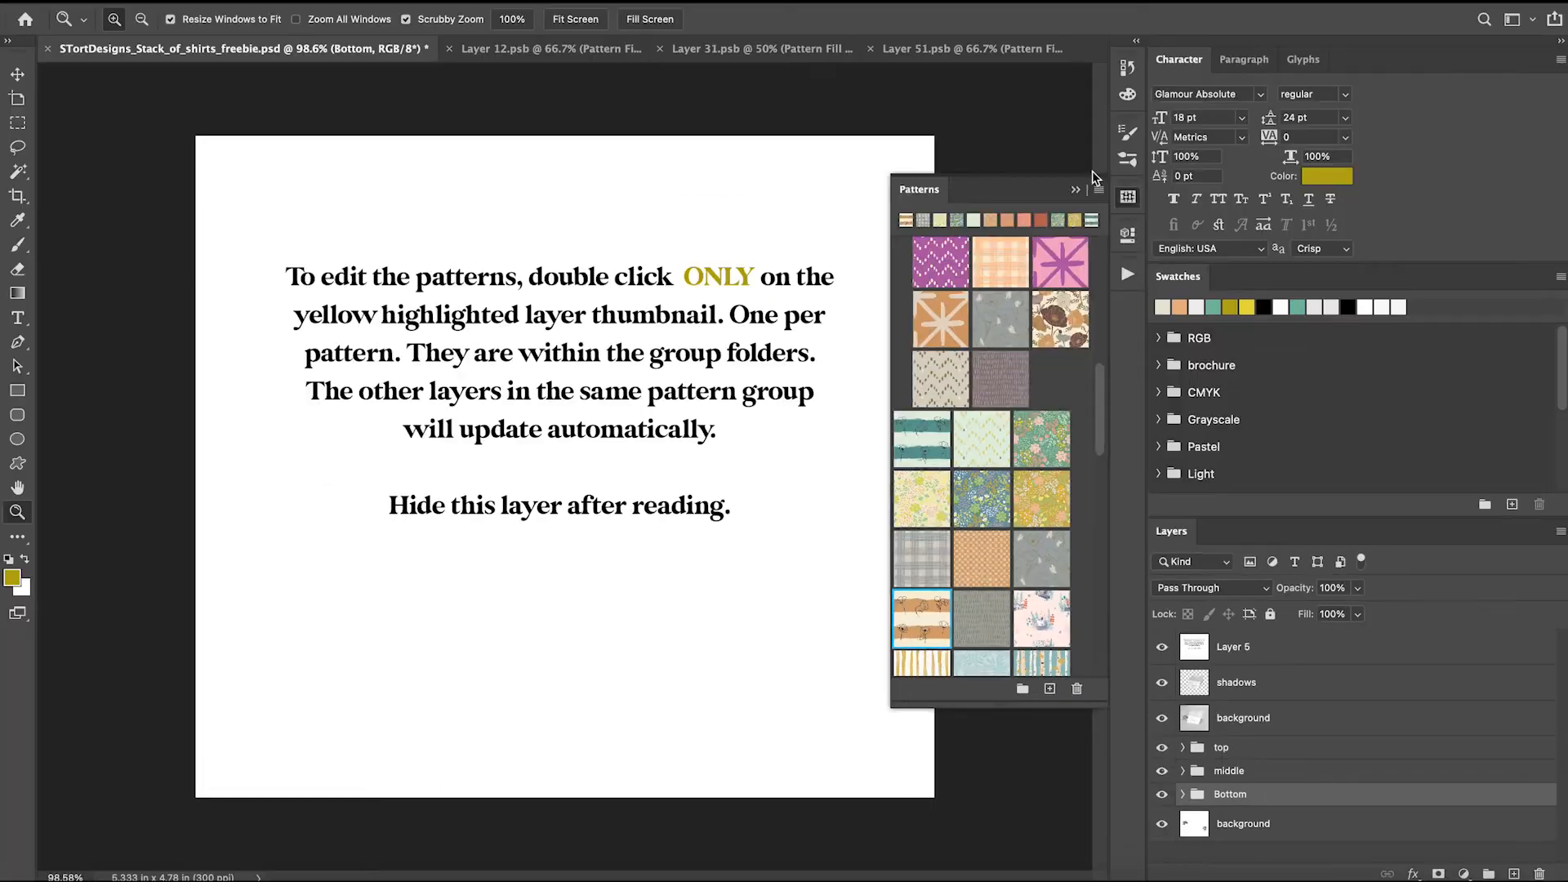
pyautogui.click(1107, 107)
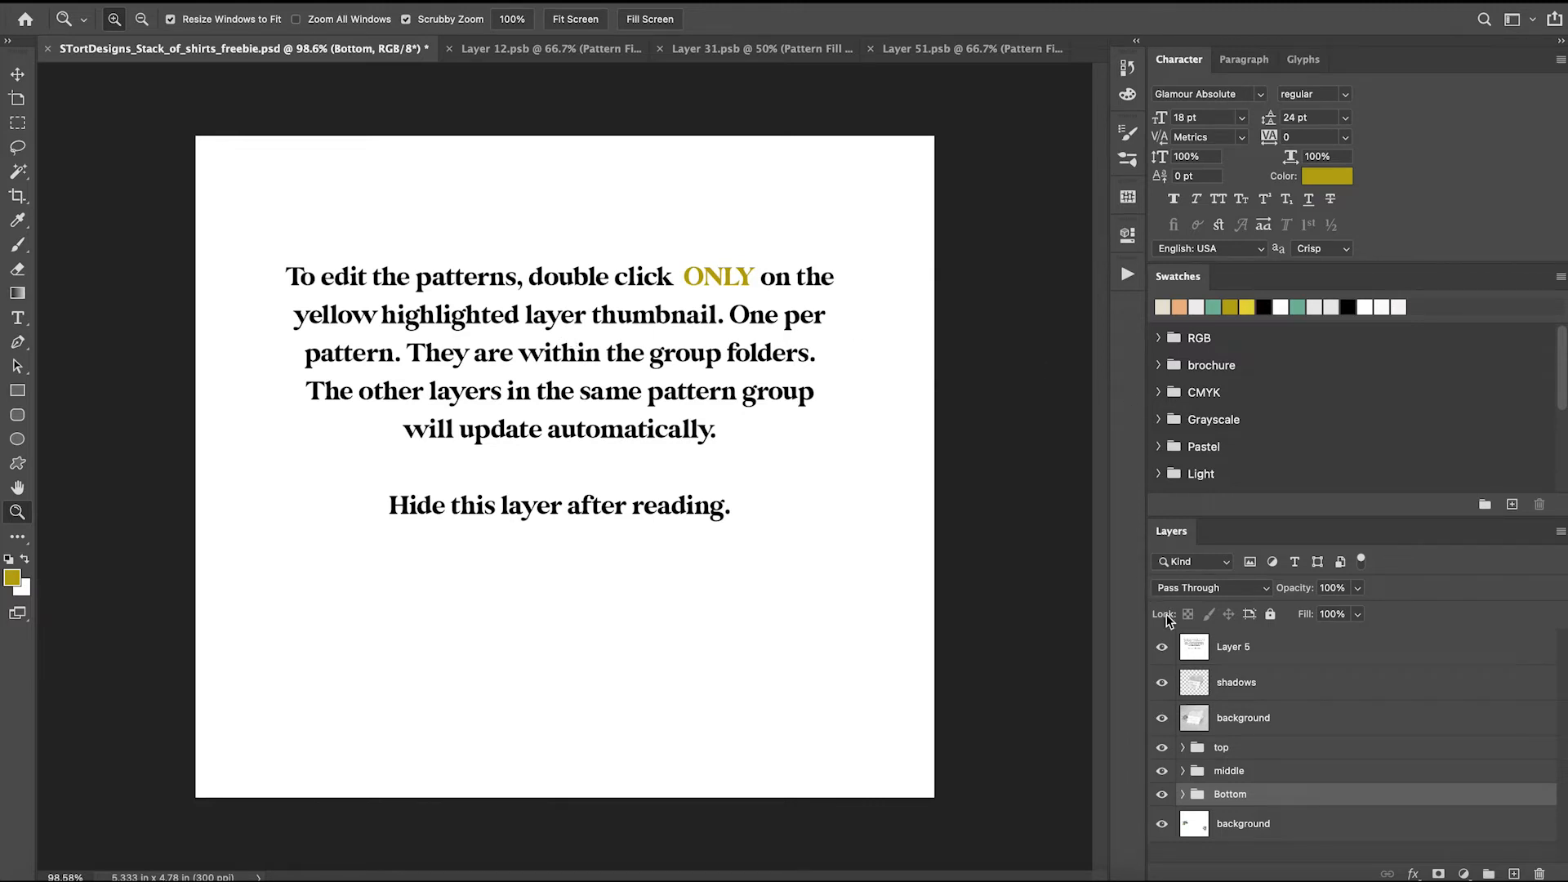
pyautogui.click(1161, 649)
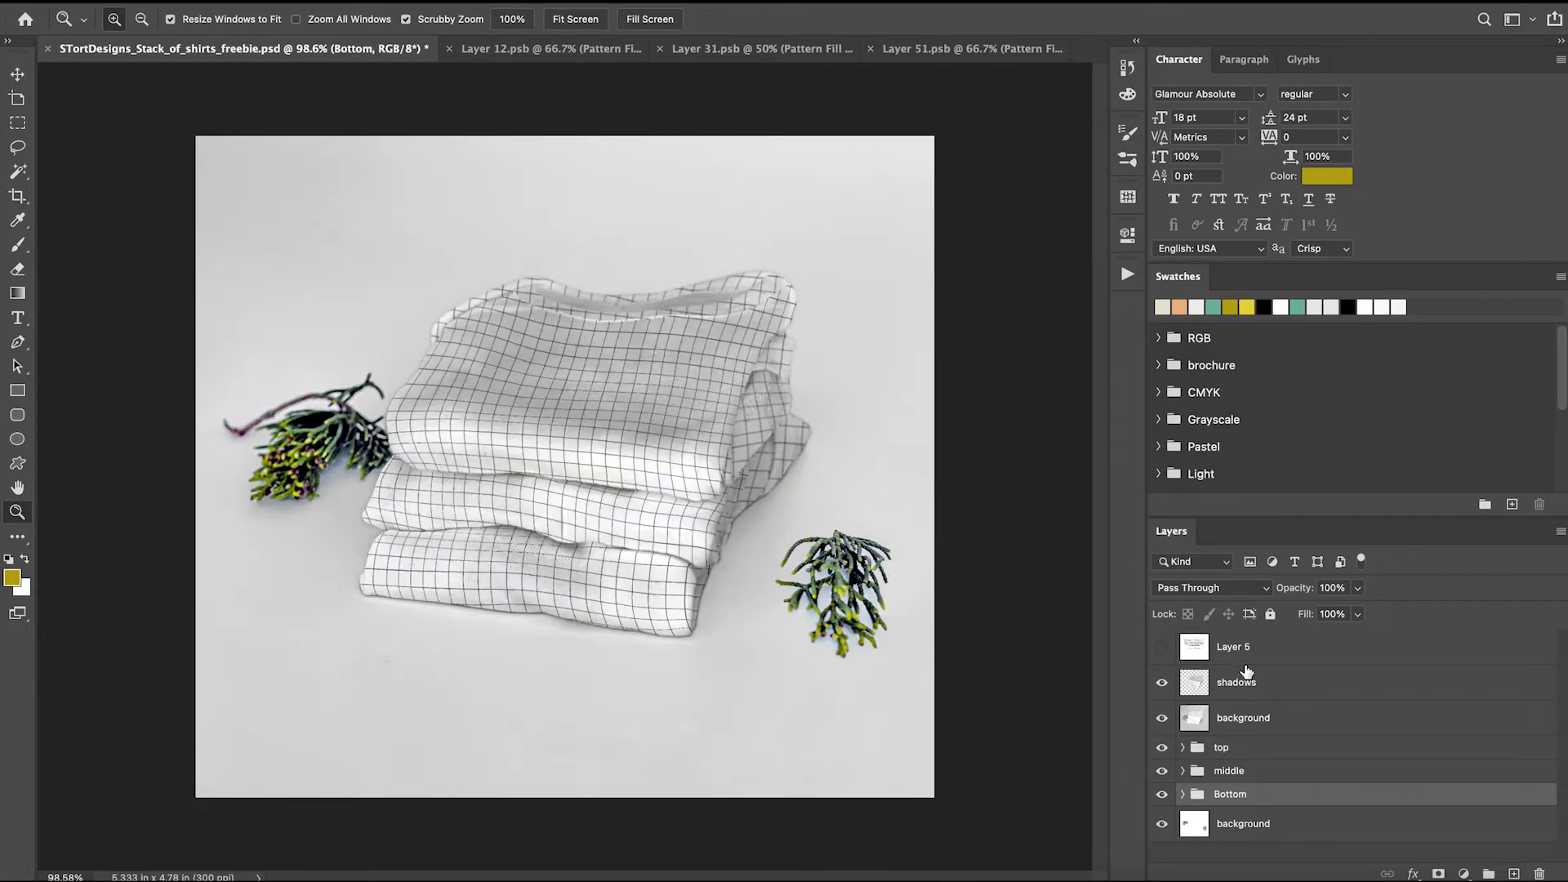
# Open the contents of the yellow-marked replaceable smart object in the top group.
pyautogui.click(1183, 750)
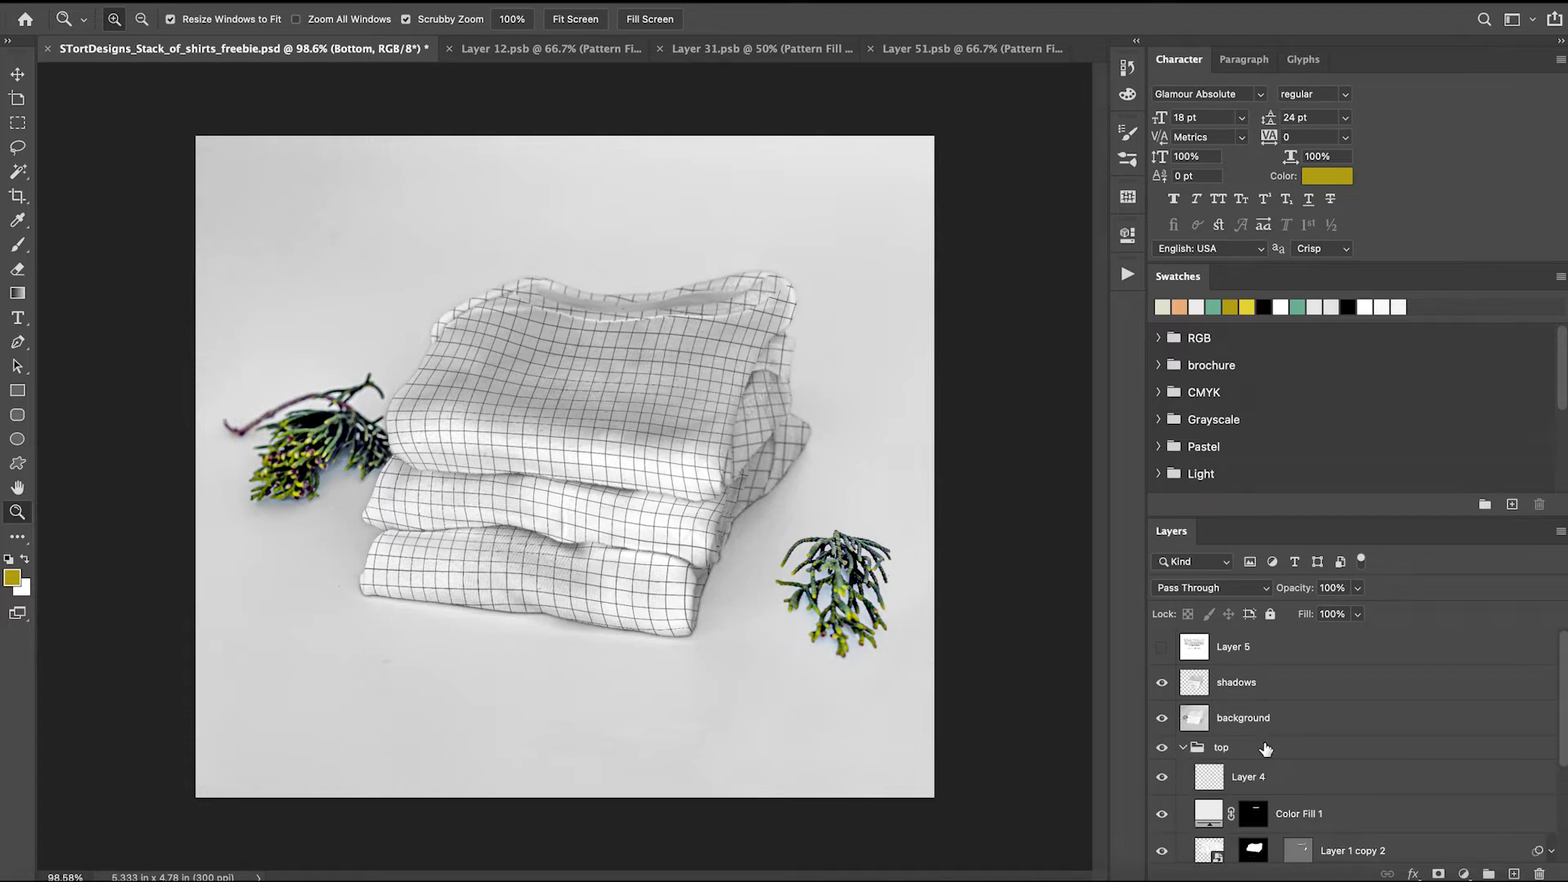
pyautogui.scroll(-2, 1225, 760)
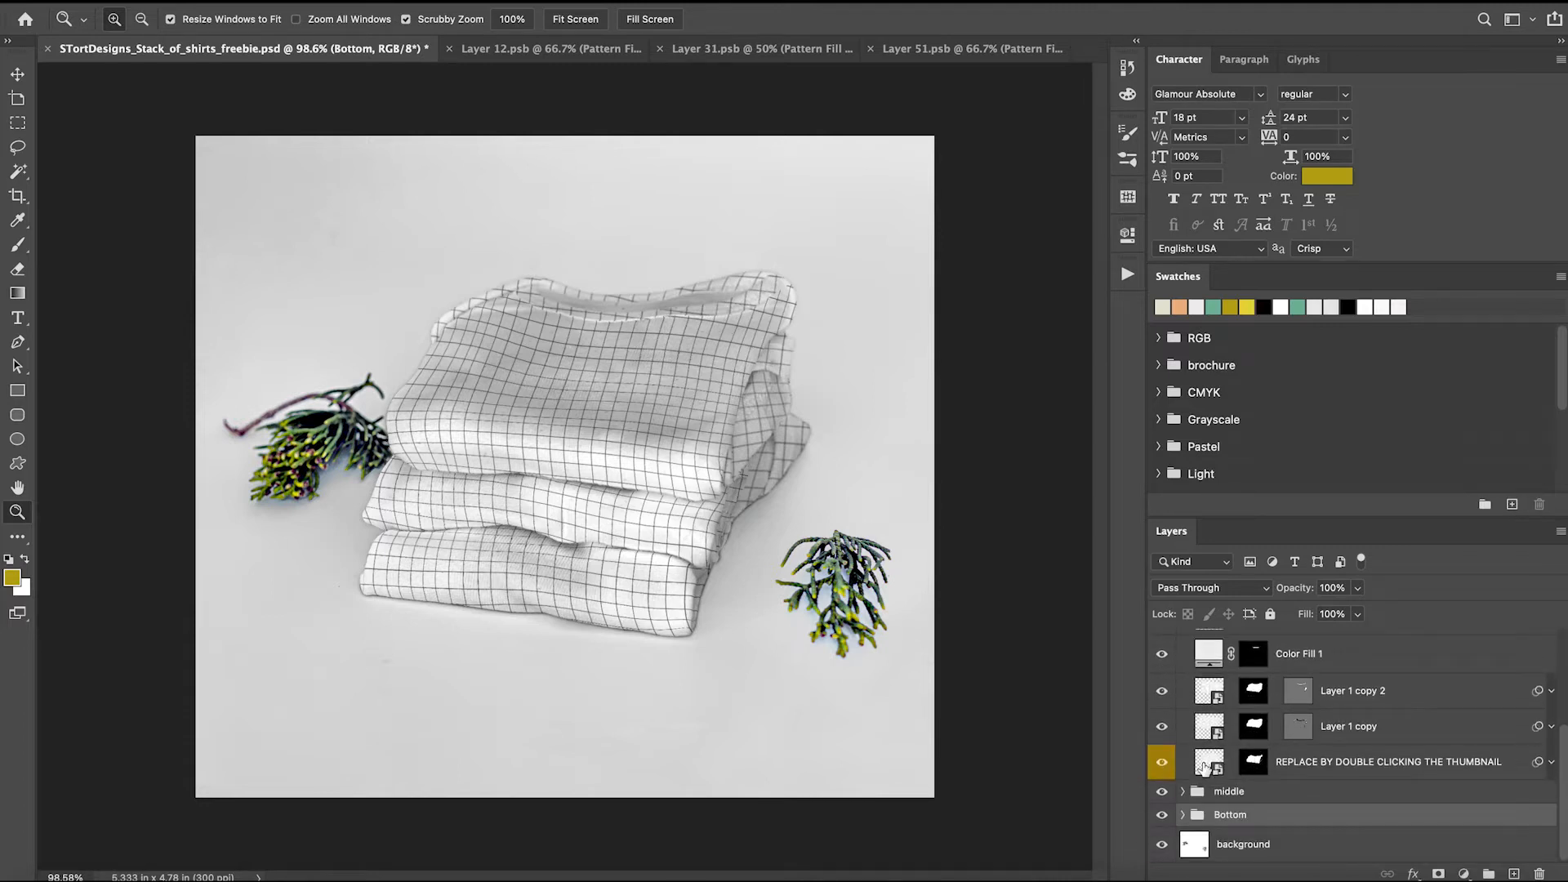
pyautogui.doubleClick(1208, 763)
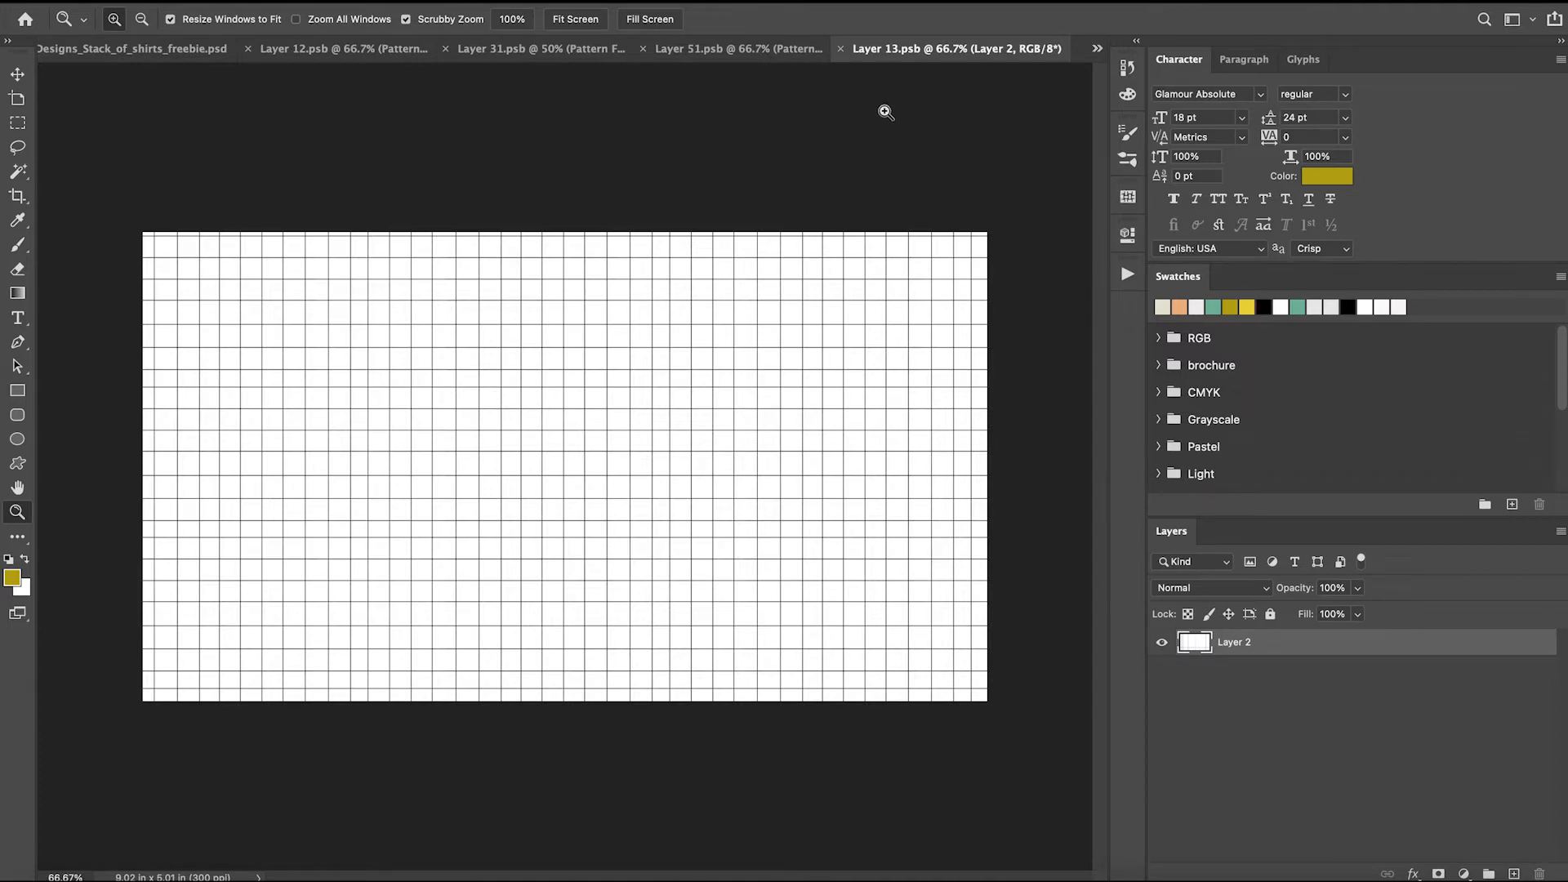
# Add the green floral pattern with pink flowers as a pattern fill over Layer 2.
pyautogui.click(1128, 198)
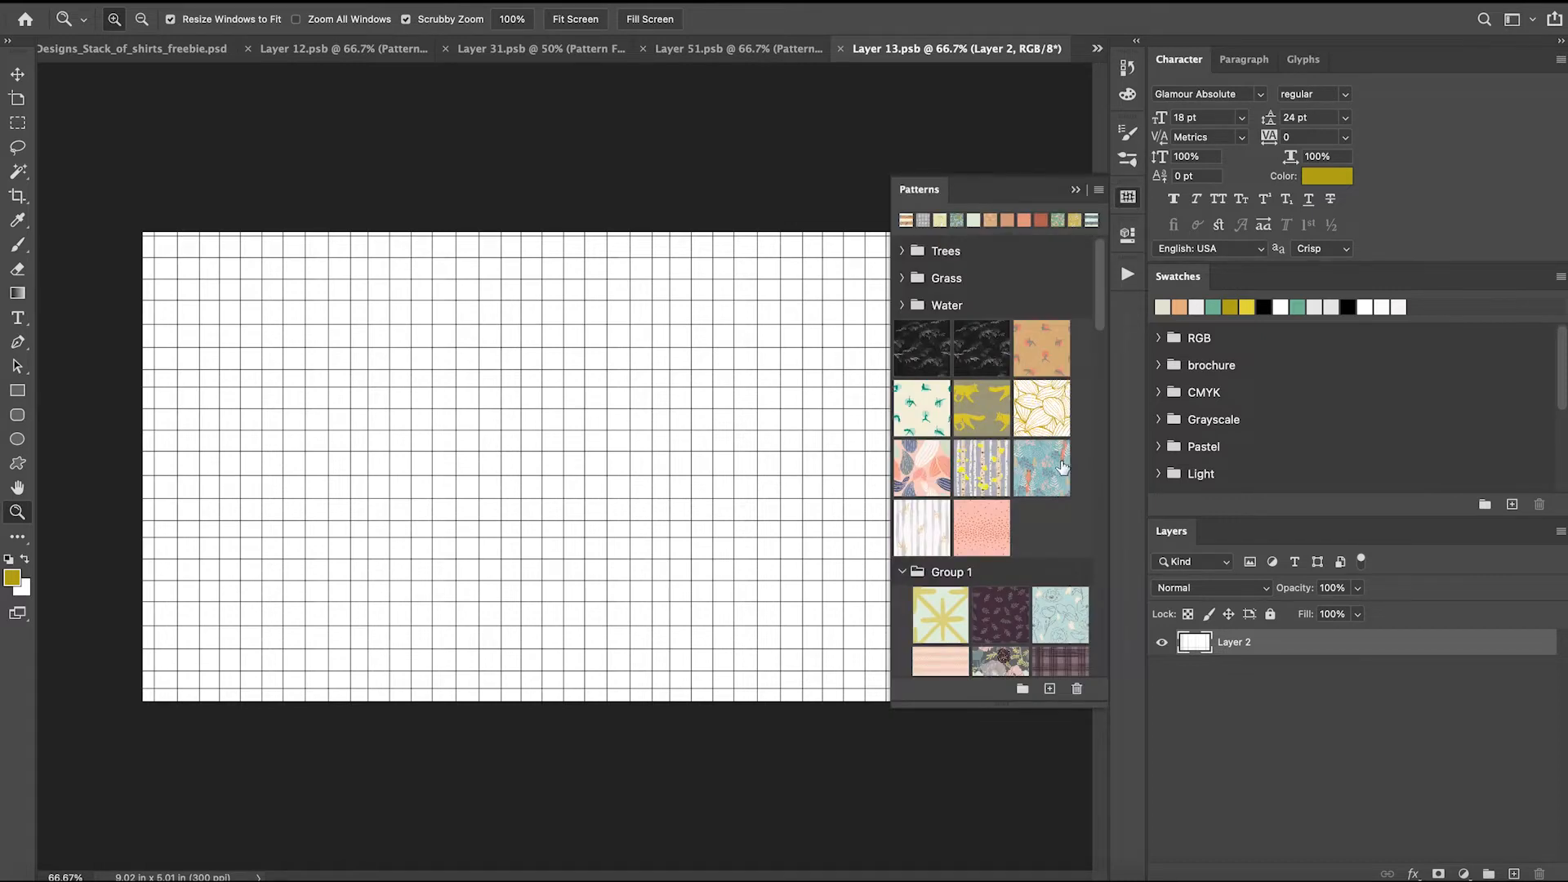
pyautogui.scroll(-5, 1062, 467)
pyautogui.scroll(-2, 1062, 466)
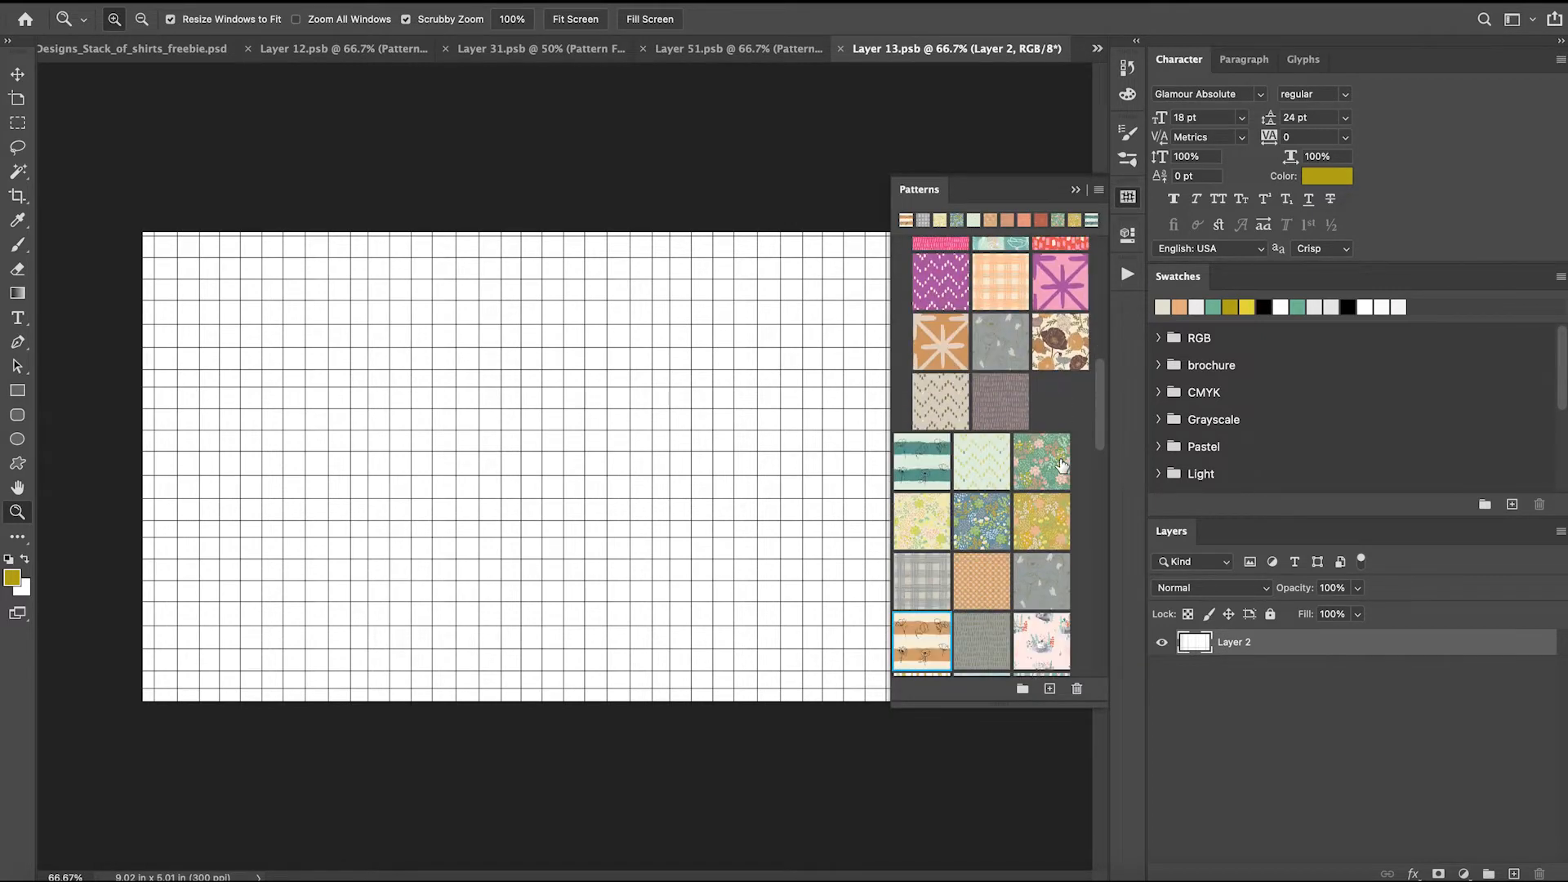
pyautogui.click(1051, 467)
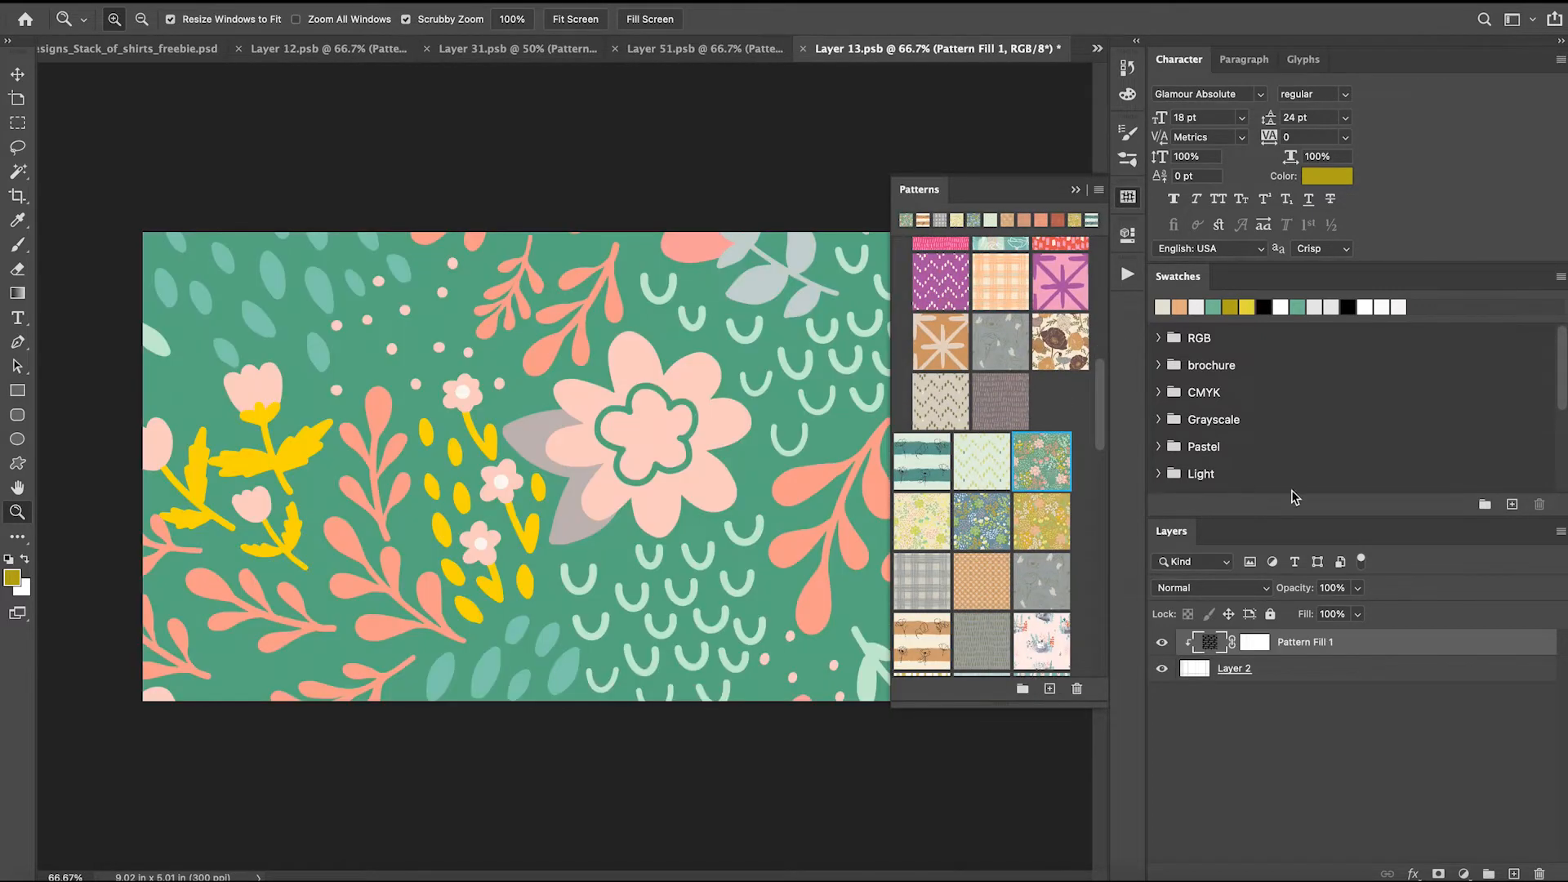
# Reduce the scale of the green floral pattern fill.
pyautogui.doubleClick(1210, 642)
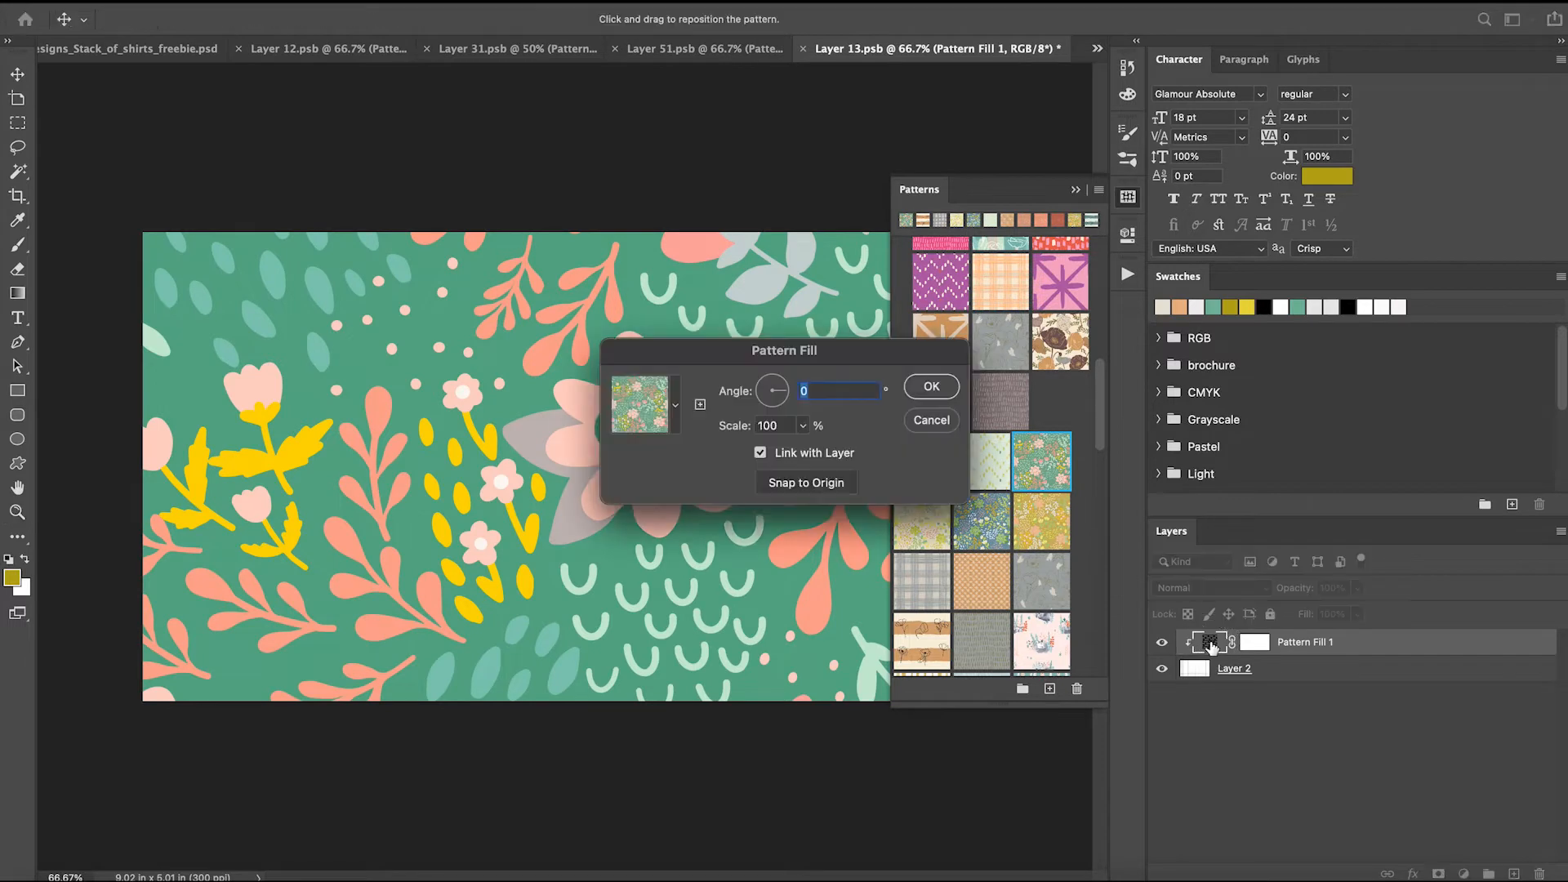
pyautogui.click(803, 425)
pyautogui.moveTo(801, 449); pyautogui.dragTo(796, 451)
pyautogui.click(921, 392)
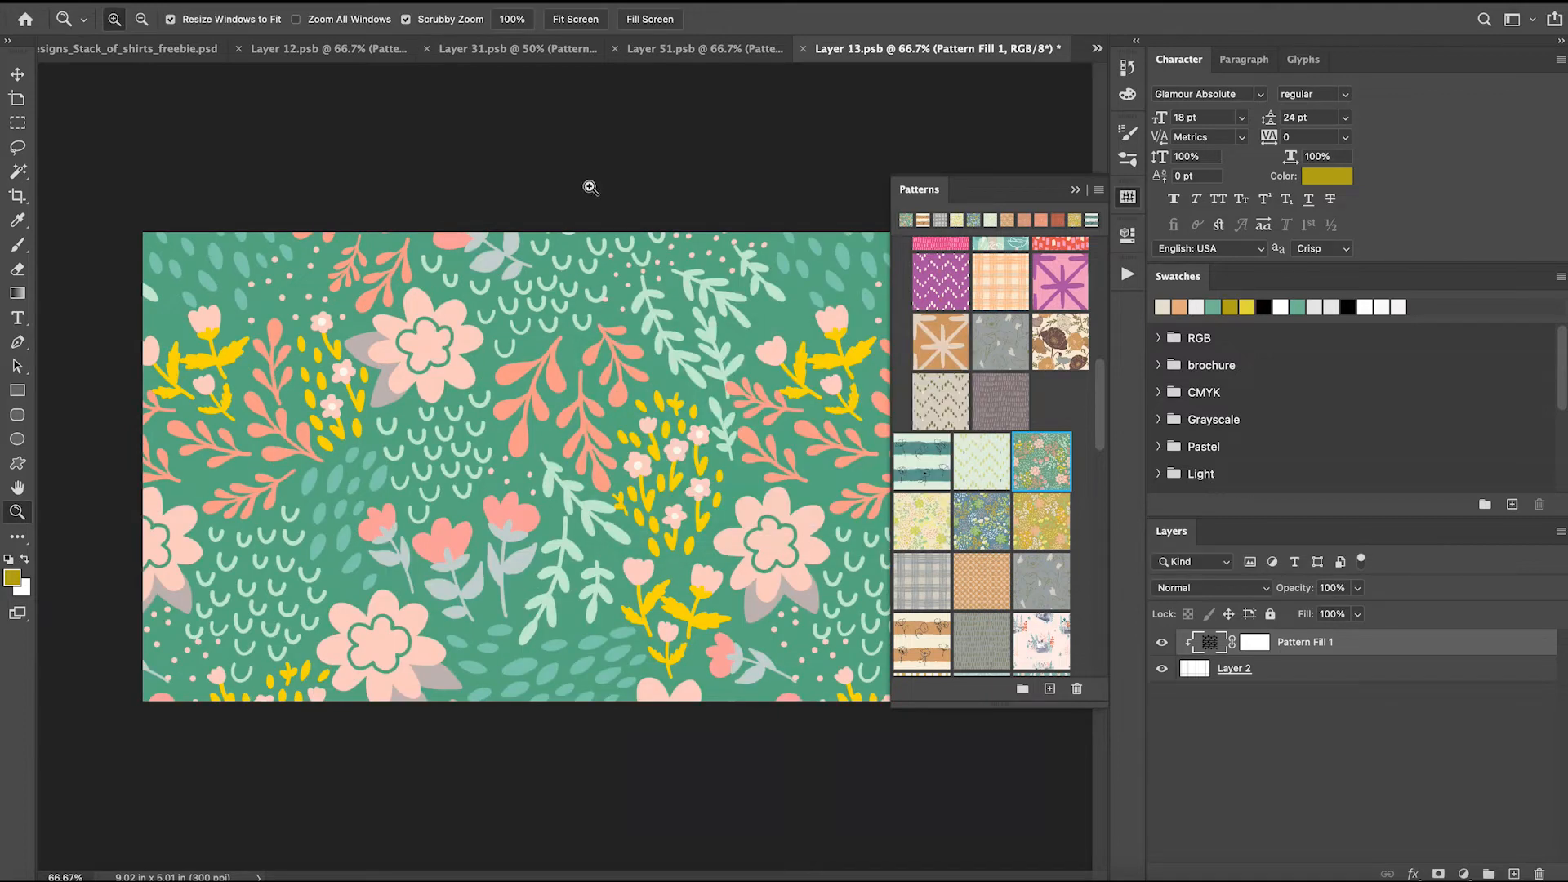
# Set the green floral pattern fill's scale to 30%.
pyautogui.doubleClick(1210, 643)
pyautogui.doubleClick(768, 425)
pyautogui.write('30')
pyautogui.click(933, 387)
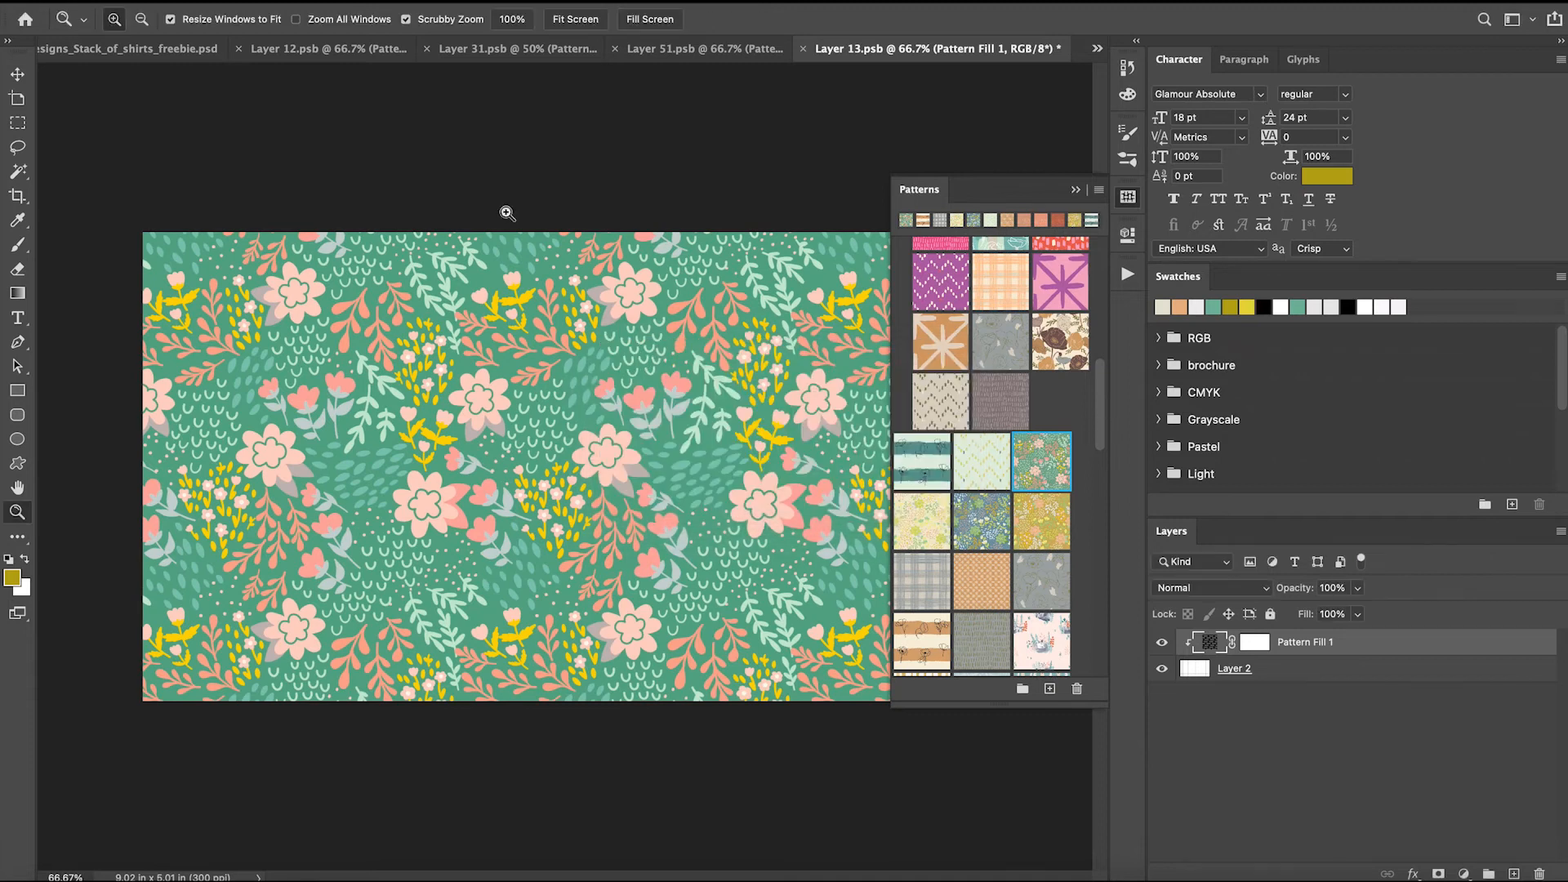
# Save and close the top shirt's smart object, Layer 13.psb.
pyautogui.click(143, 2)
pyautogui.click(179, 161)
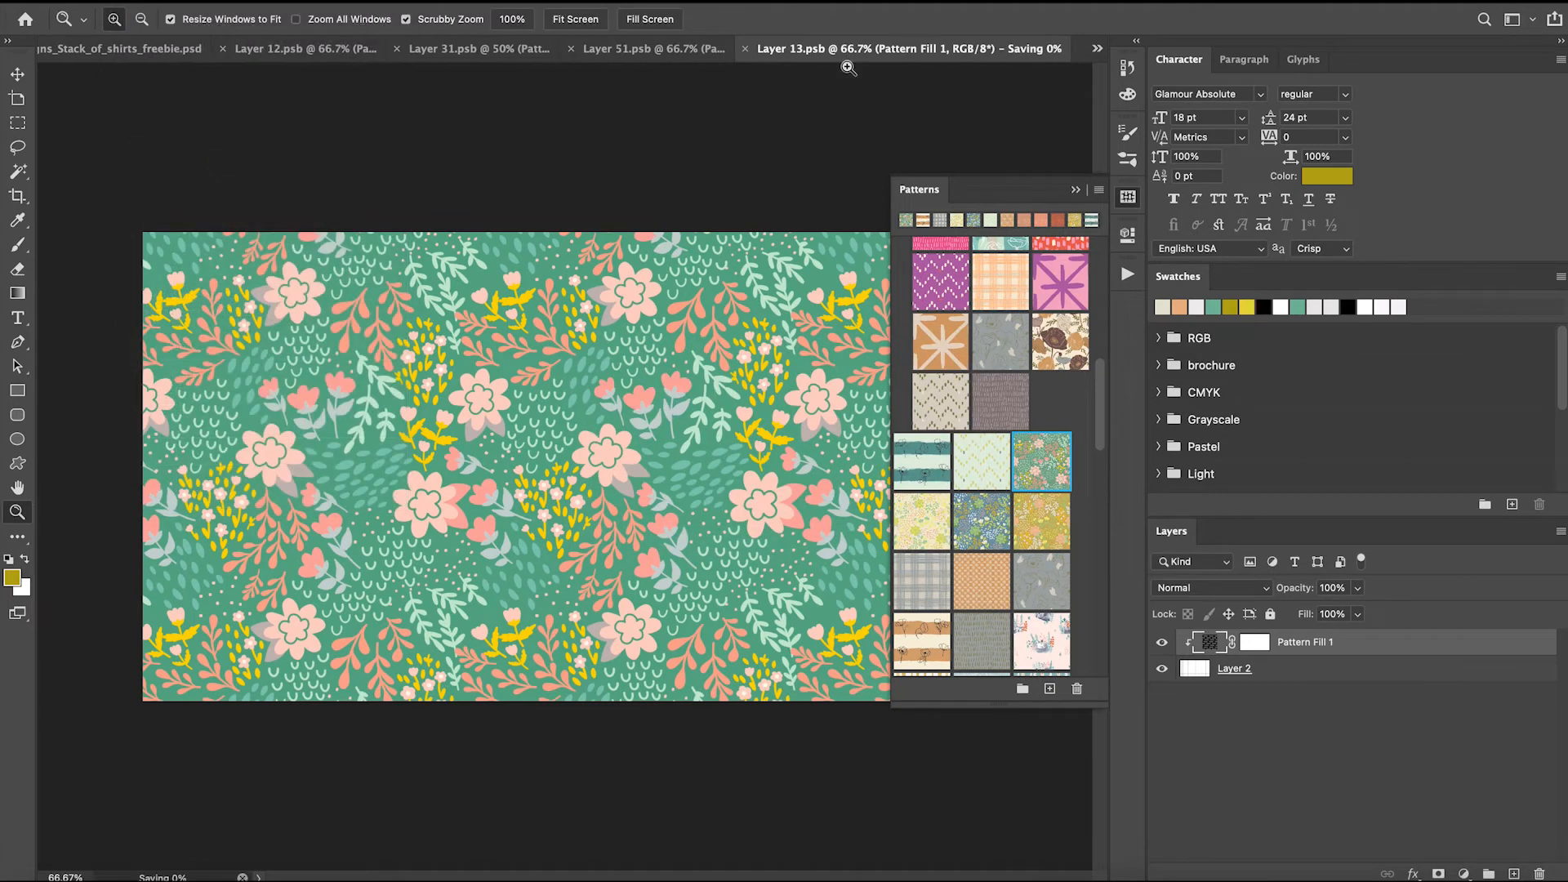
pyautogui.click(813, 49)
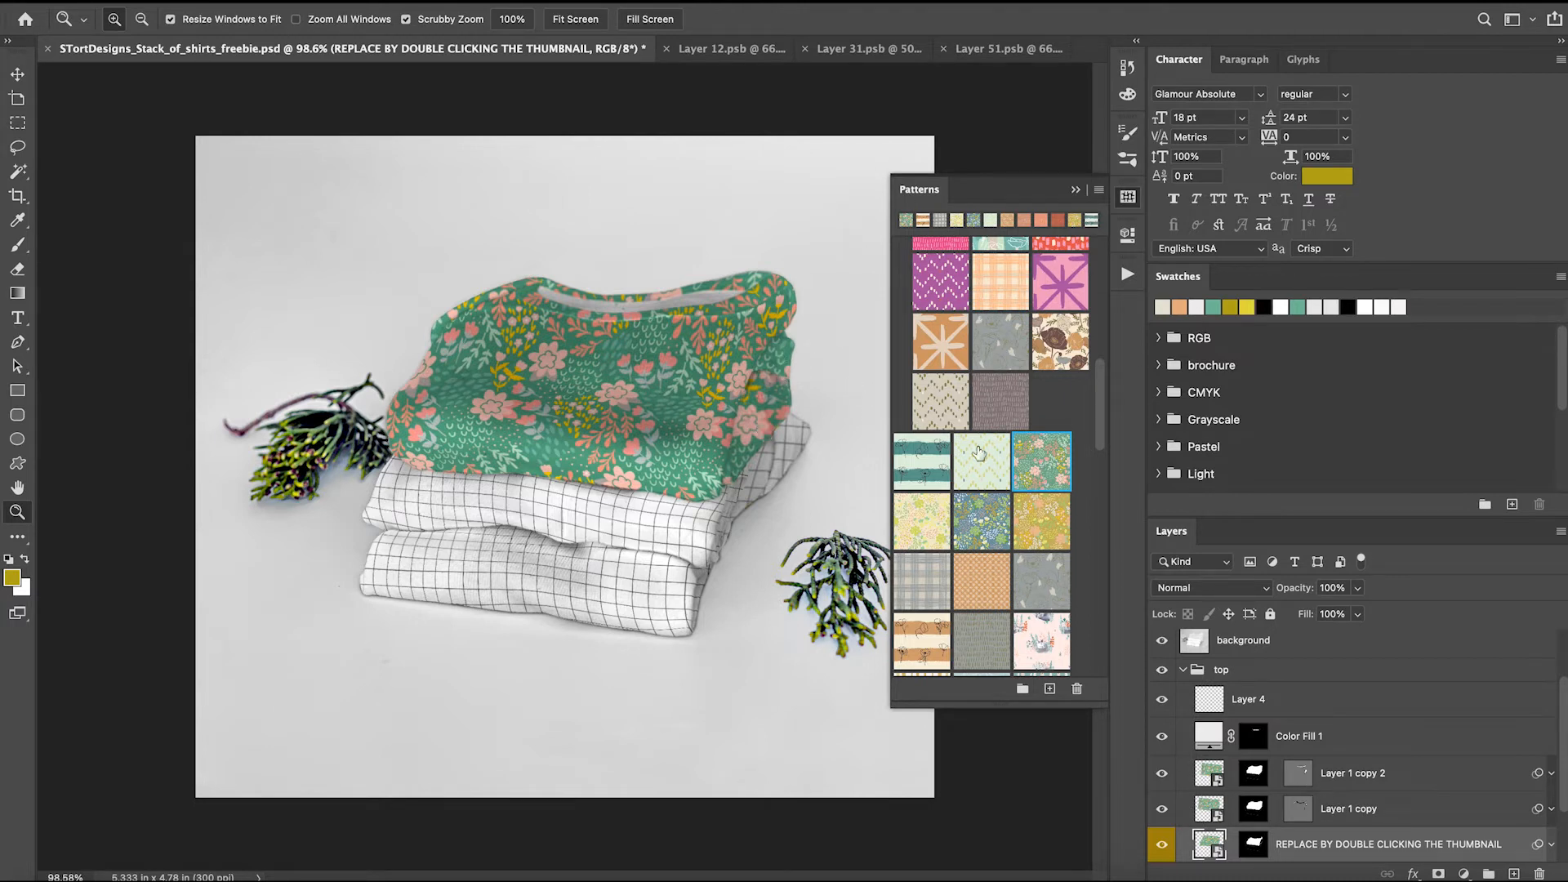
# Recolor the top shirt's inner collar, Color Fill 1, to the light green #8bc0a1 to match the floral pattern.
pyautogui.doubleClick(1209, 735)
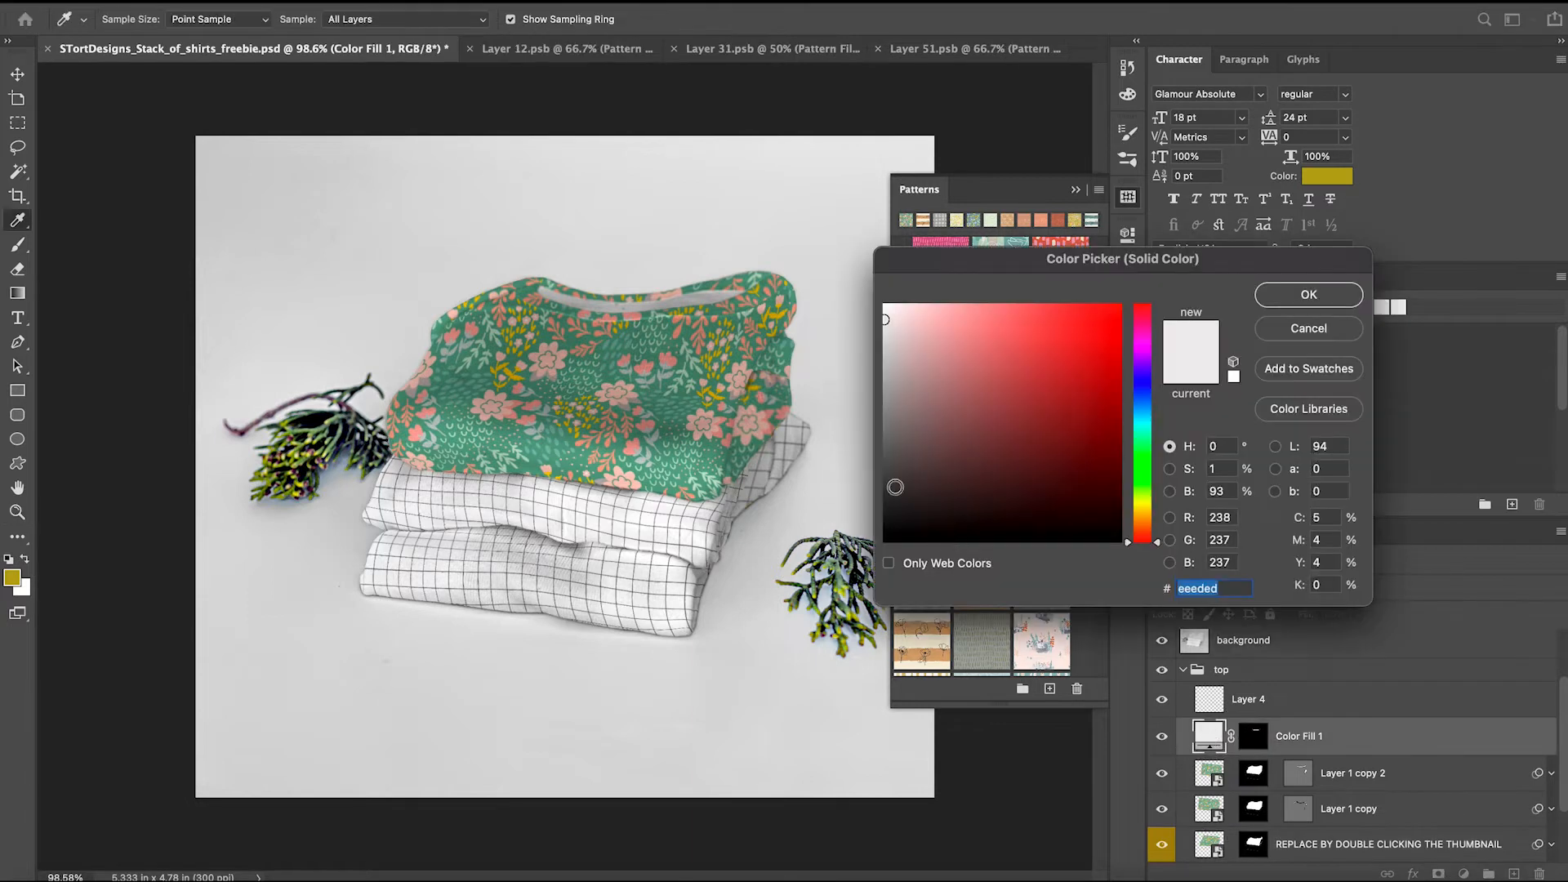
pyautogui.click(612, 369)
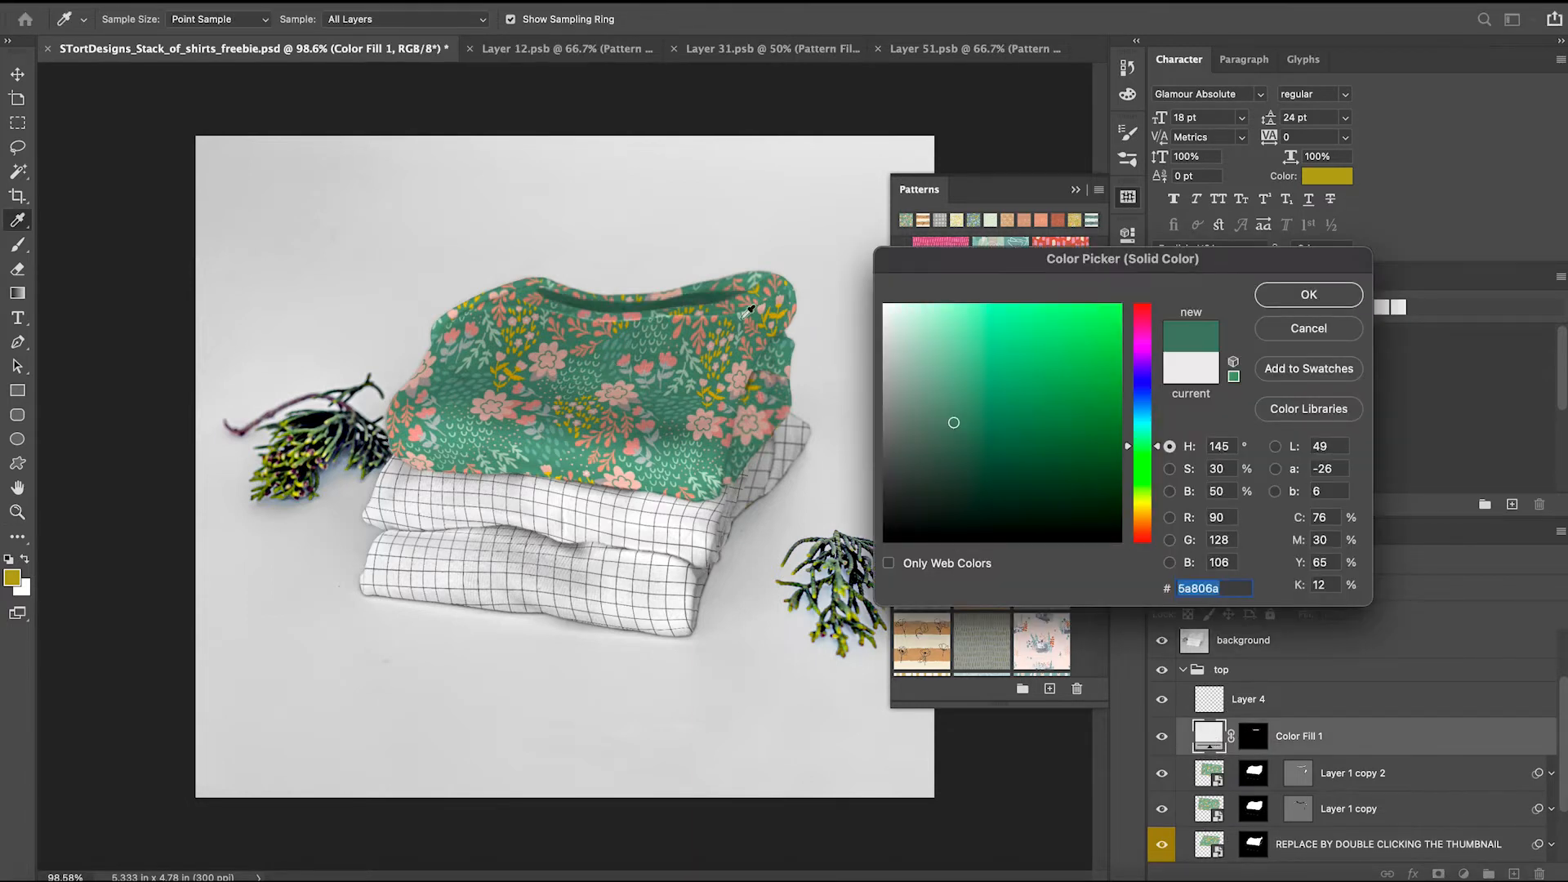
pyautogui.moveTo(948, 417); pyautogui.dragTo(944, 386)
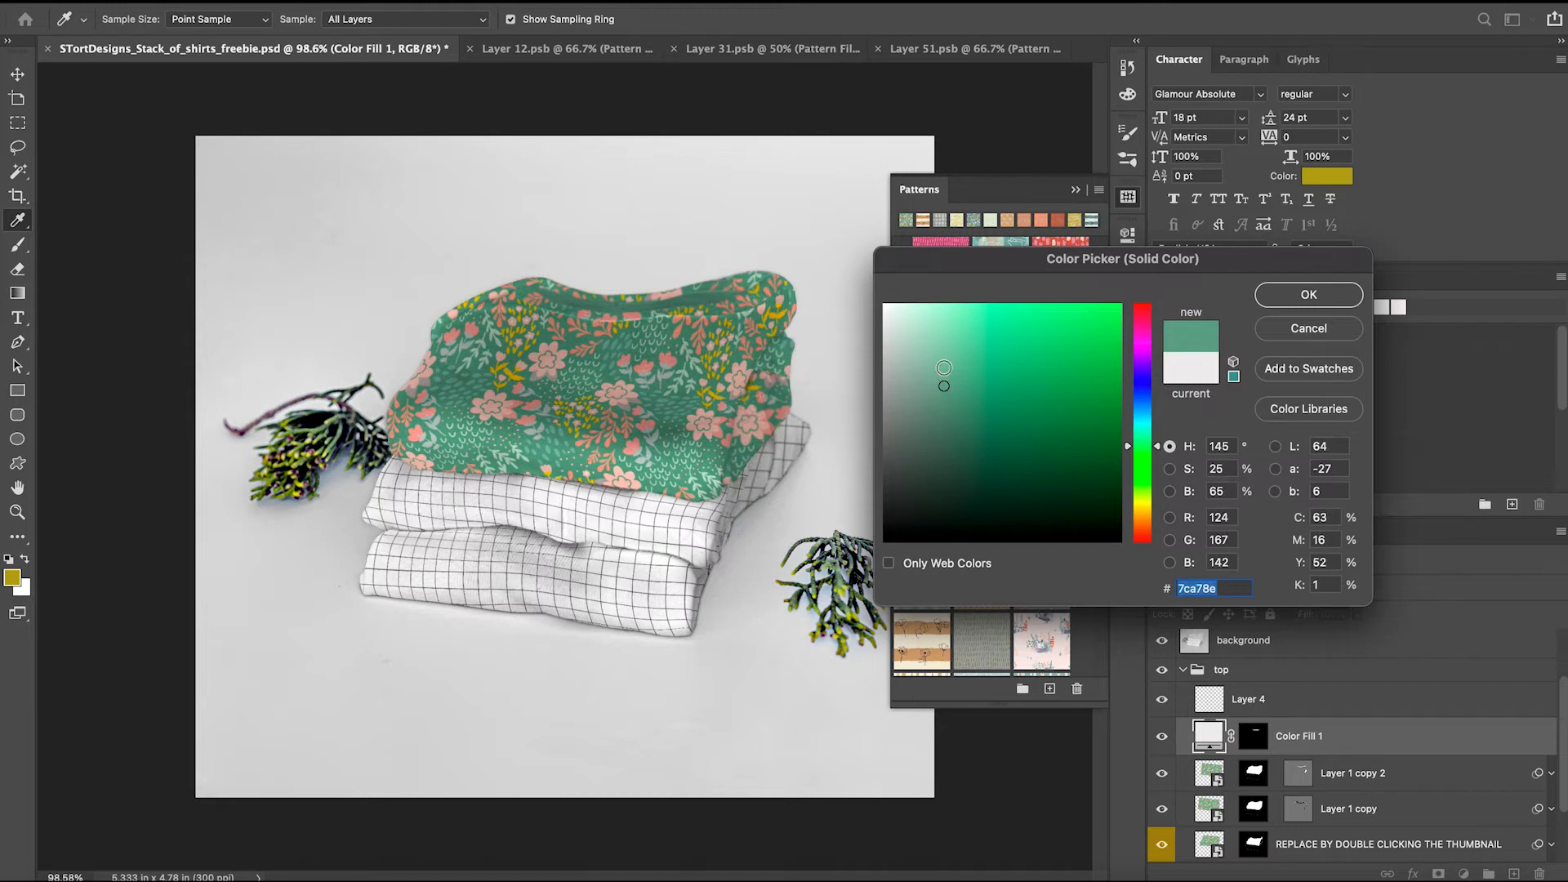
pyautogui.click(949, 362)
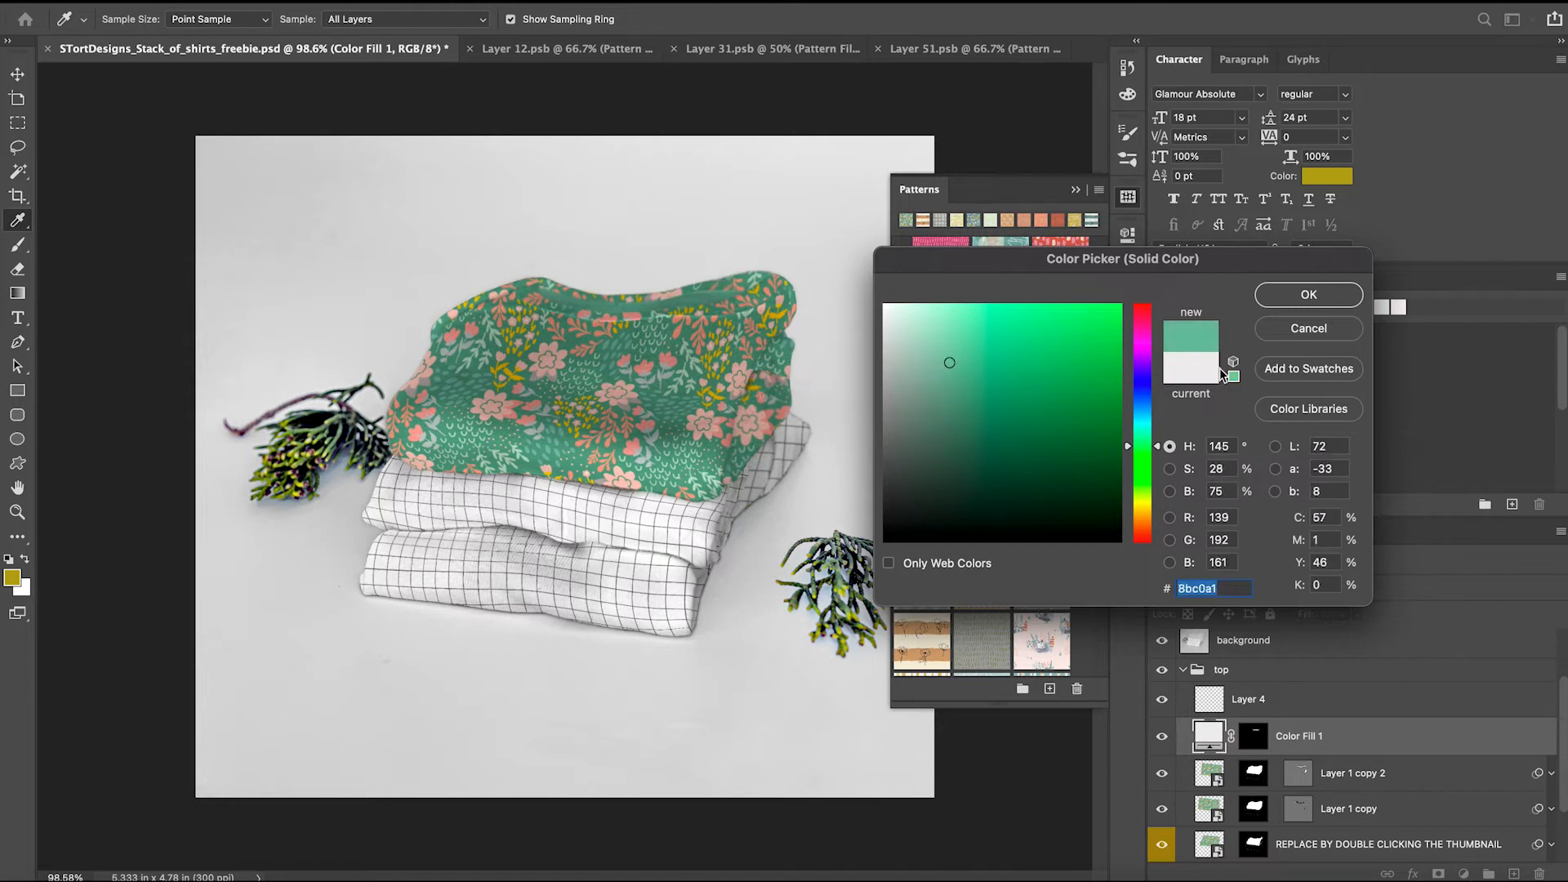
pyautogui.click(1340, 300)
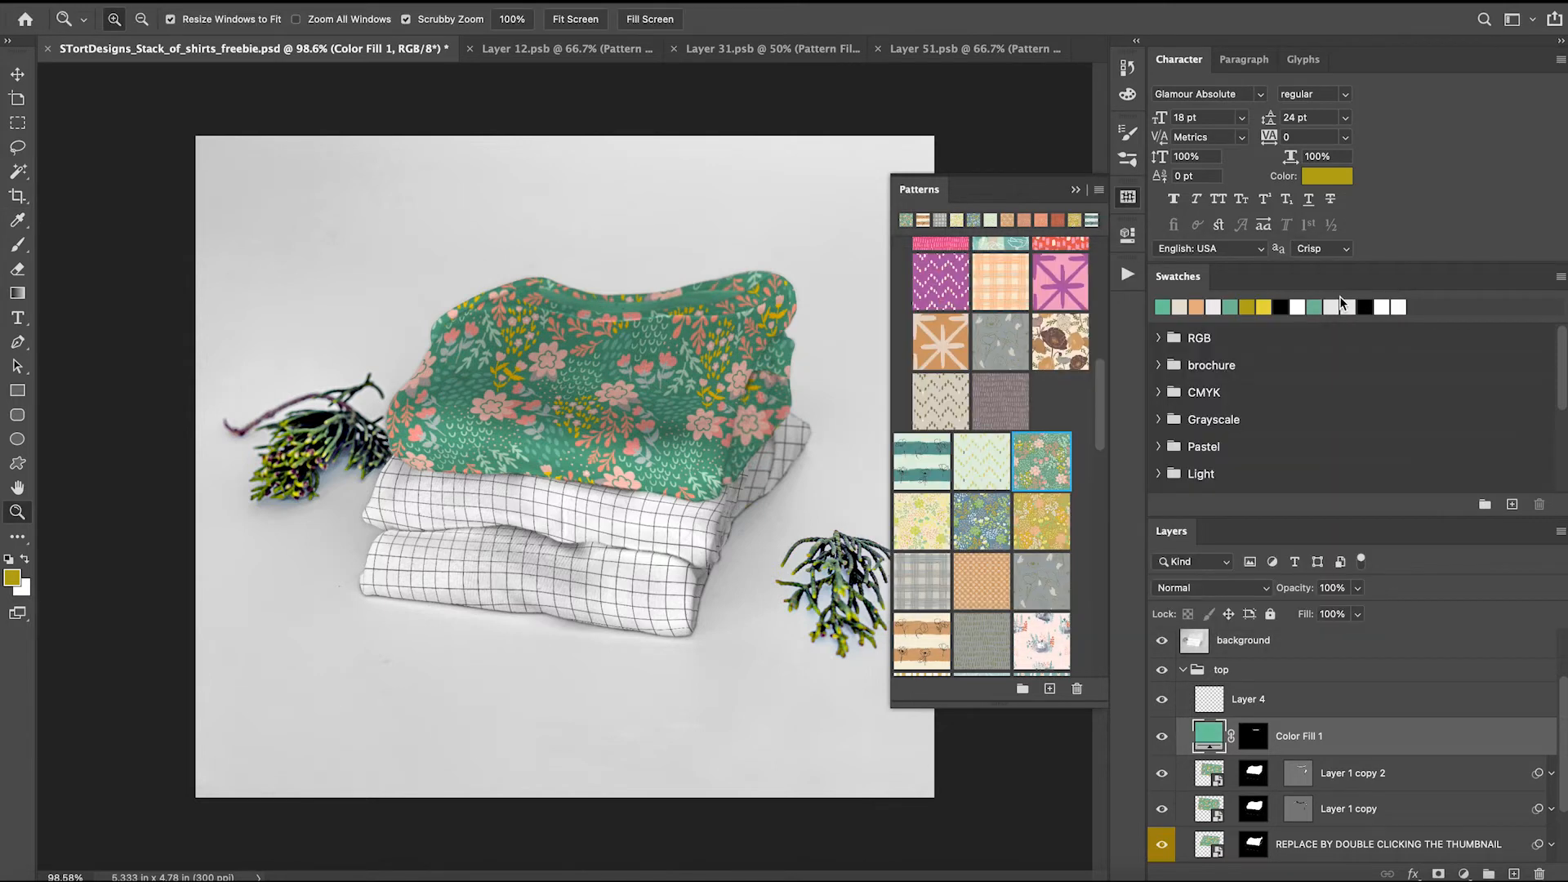
# Collapse the top group and open the contents of the yellow-marked smart object in the middle group.
pyautogui.click(1183, 671)
pyautogui.click(1184, 773)
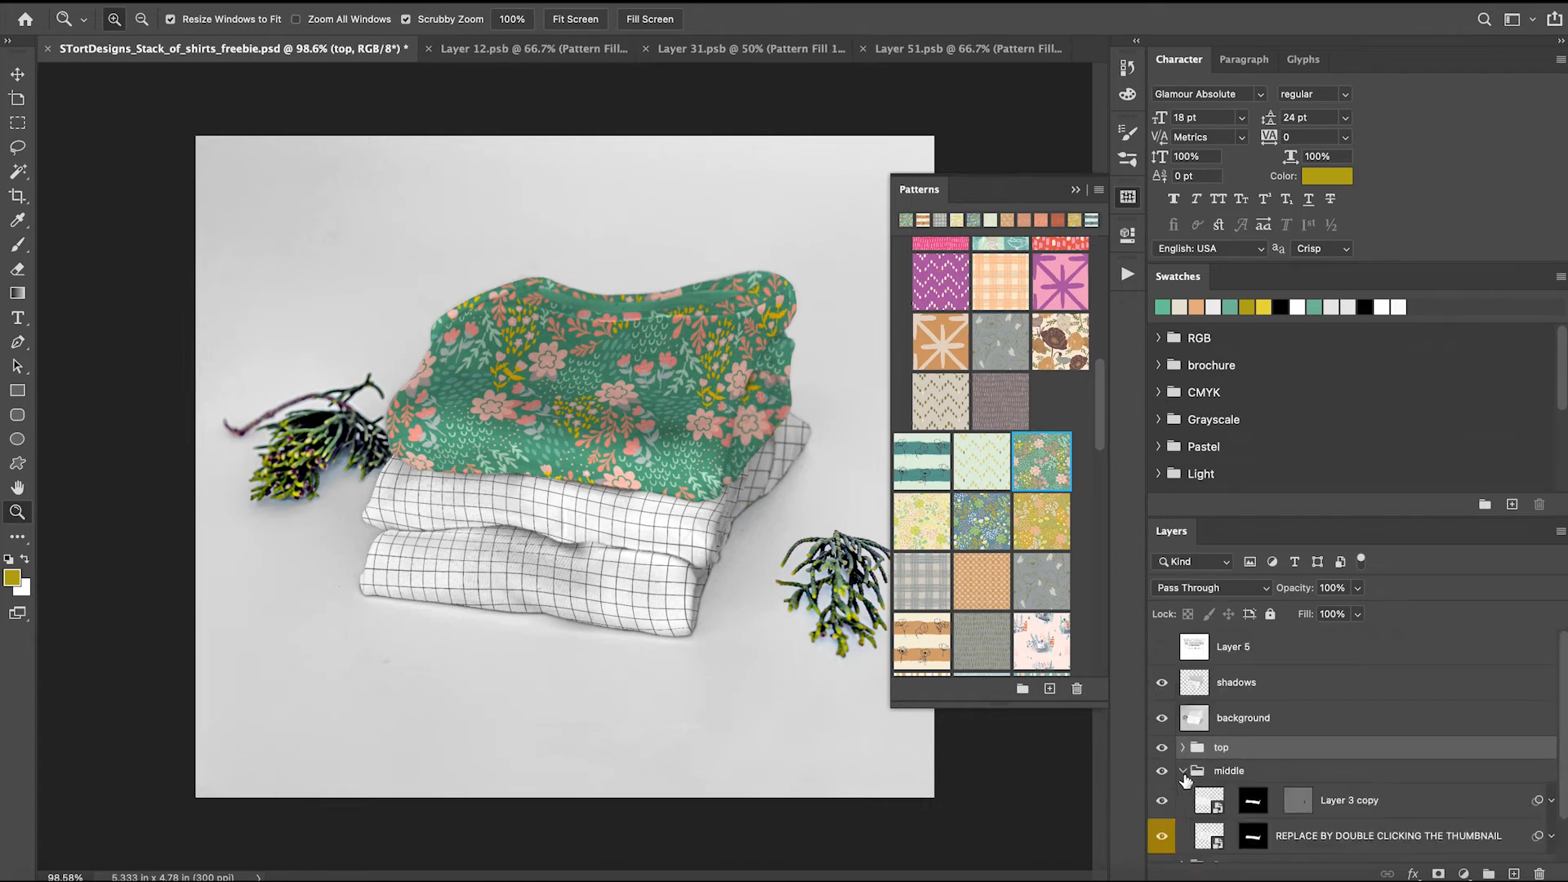
pyautogui.scroll(-1, 1201, 784)
pyautogui.doubleClick(1209, 787)
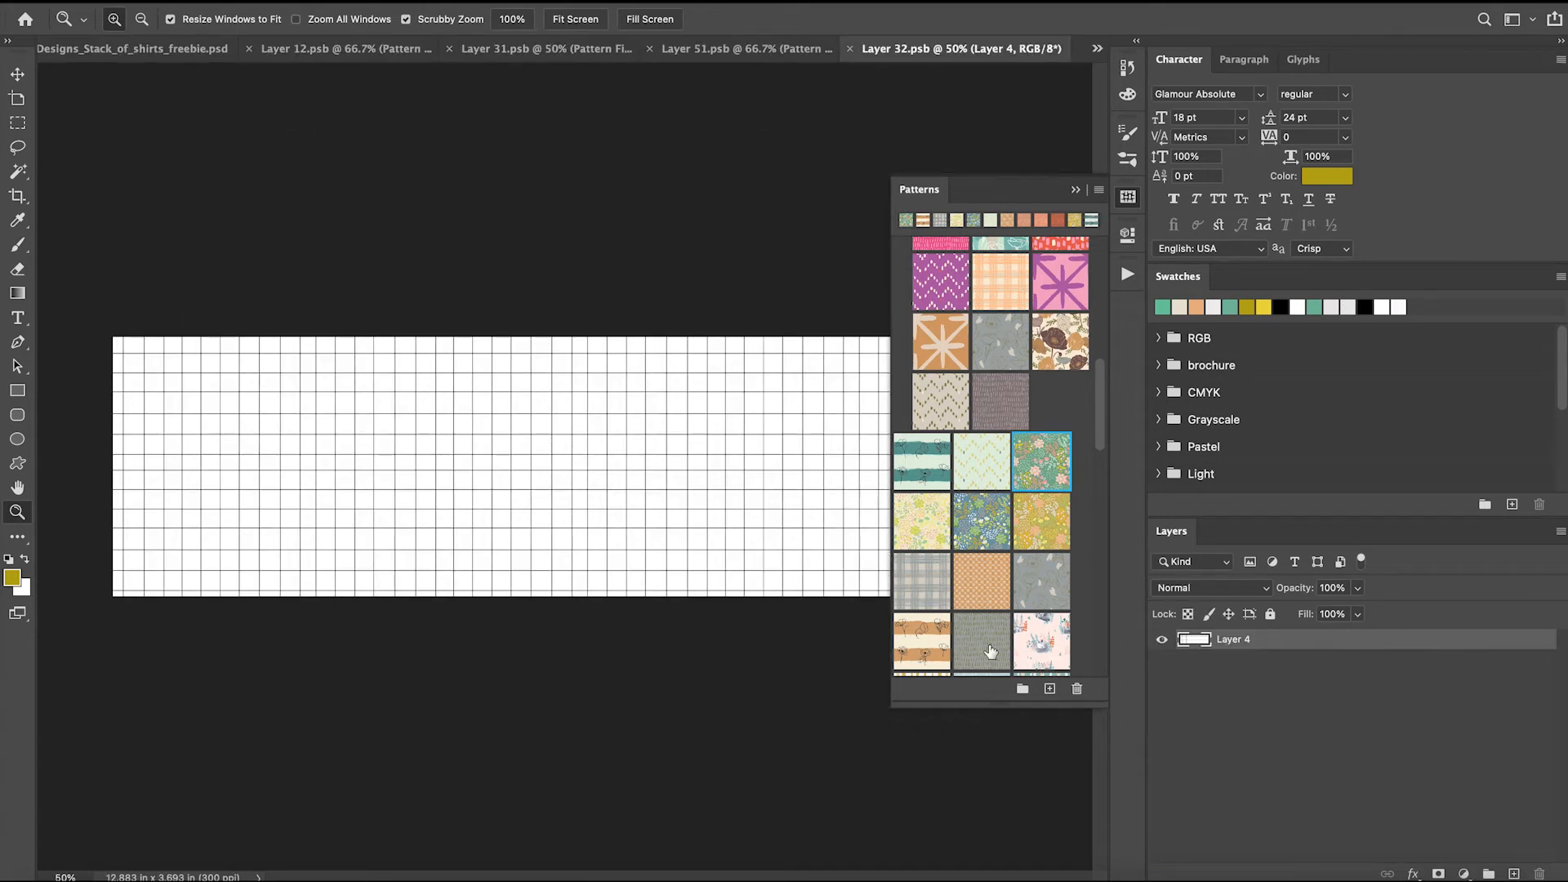
# Fill the middle shirt's smart object with the pale green chevron pattern at 12% scale.
pyautogui.click(965, 471)
pyautogui.doubleClick(1195, 641)
pyautogui.click(803, 426)
pyautogui.moveTo(798, 447); pyautogui.dragTo(802, 451)
pyautogui.click(918, 391)
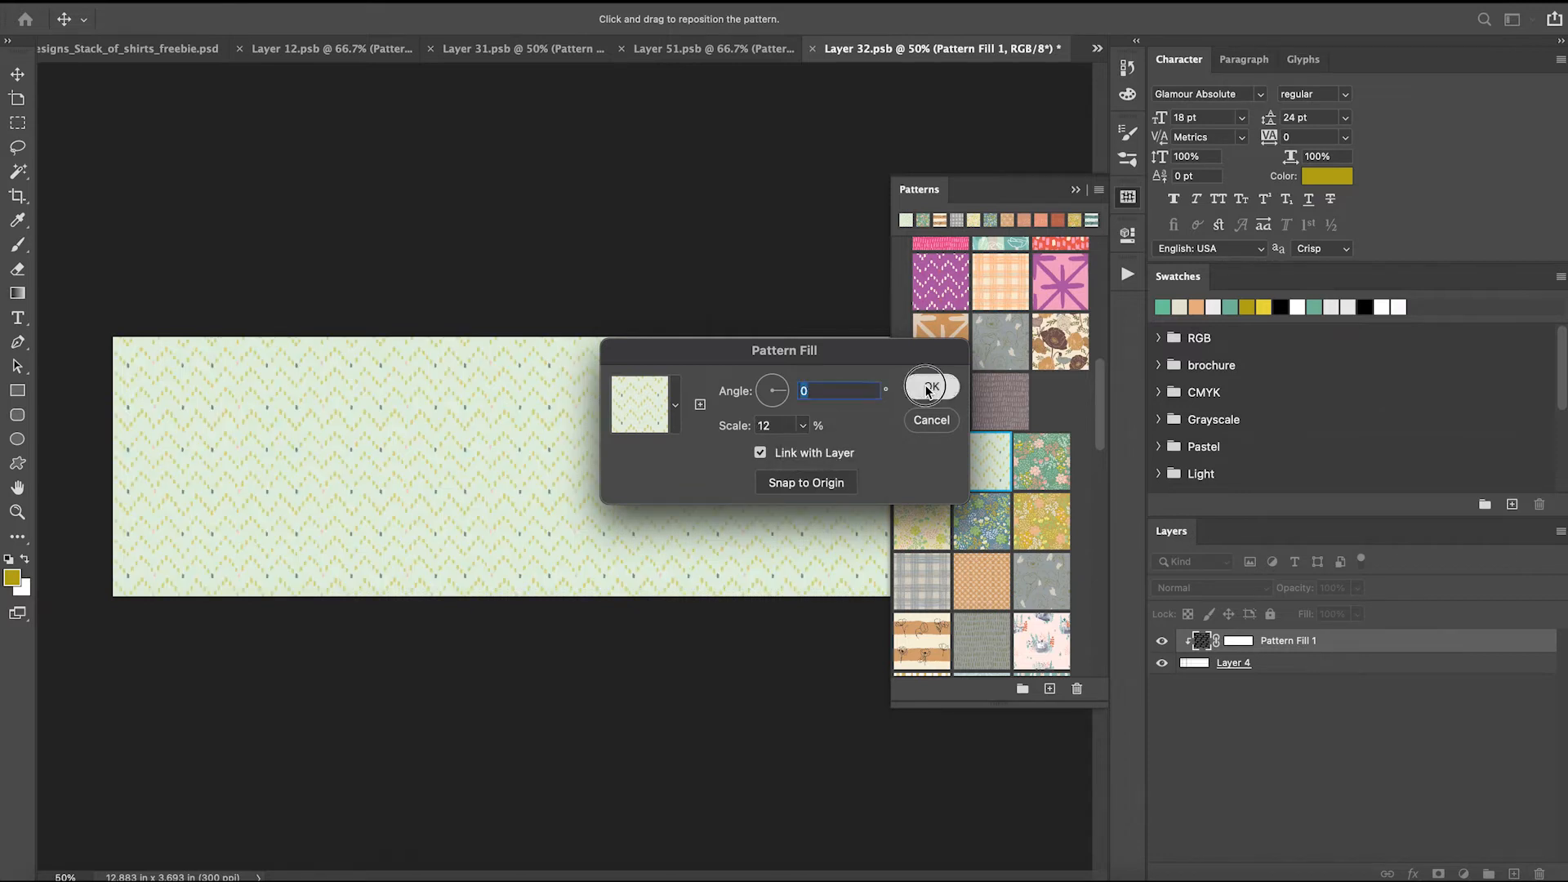
# Save Layer 32.psb and return to the shirt stack mock-up document.
pyautogui.click(146, 2)
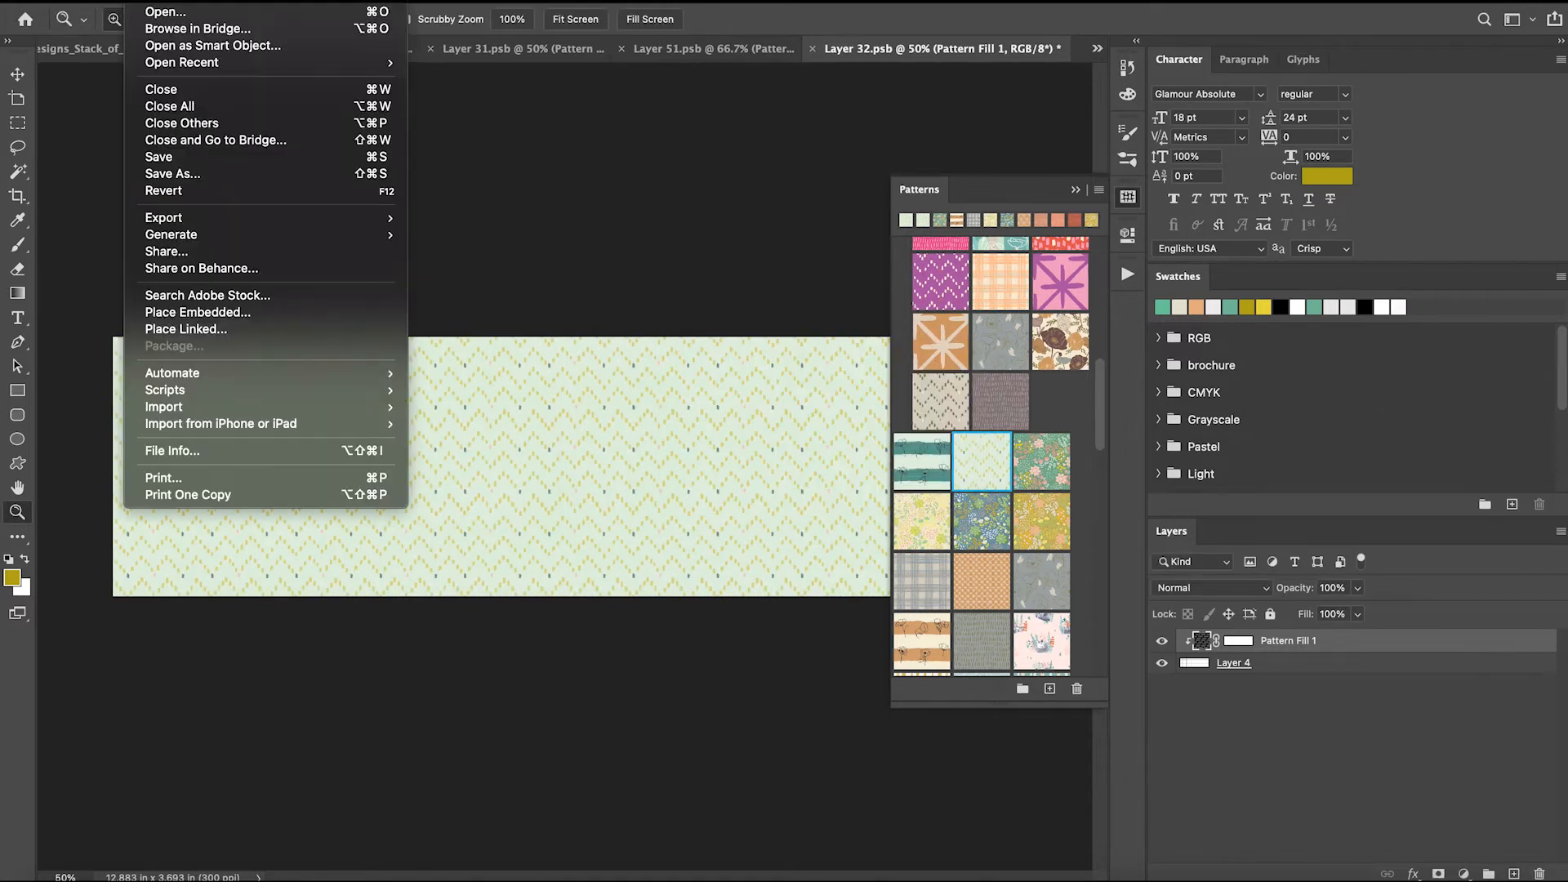
pyautogui.click(176, 156)
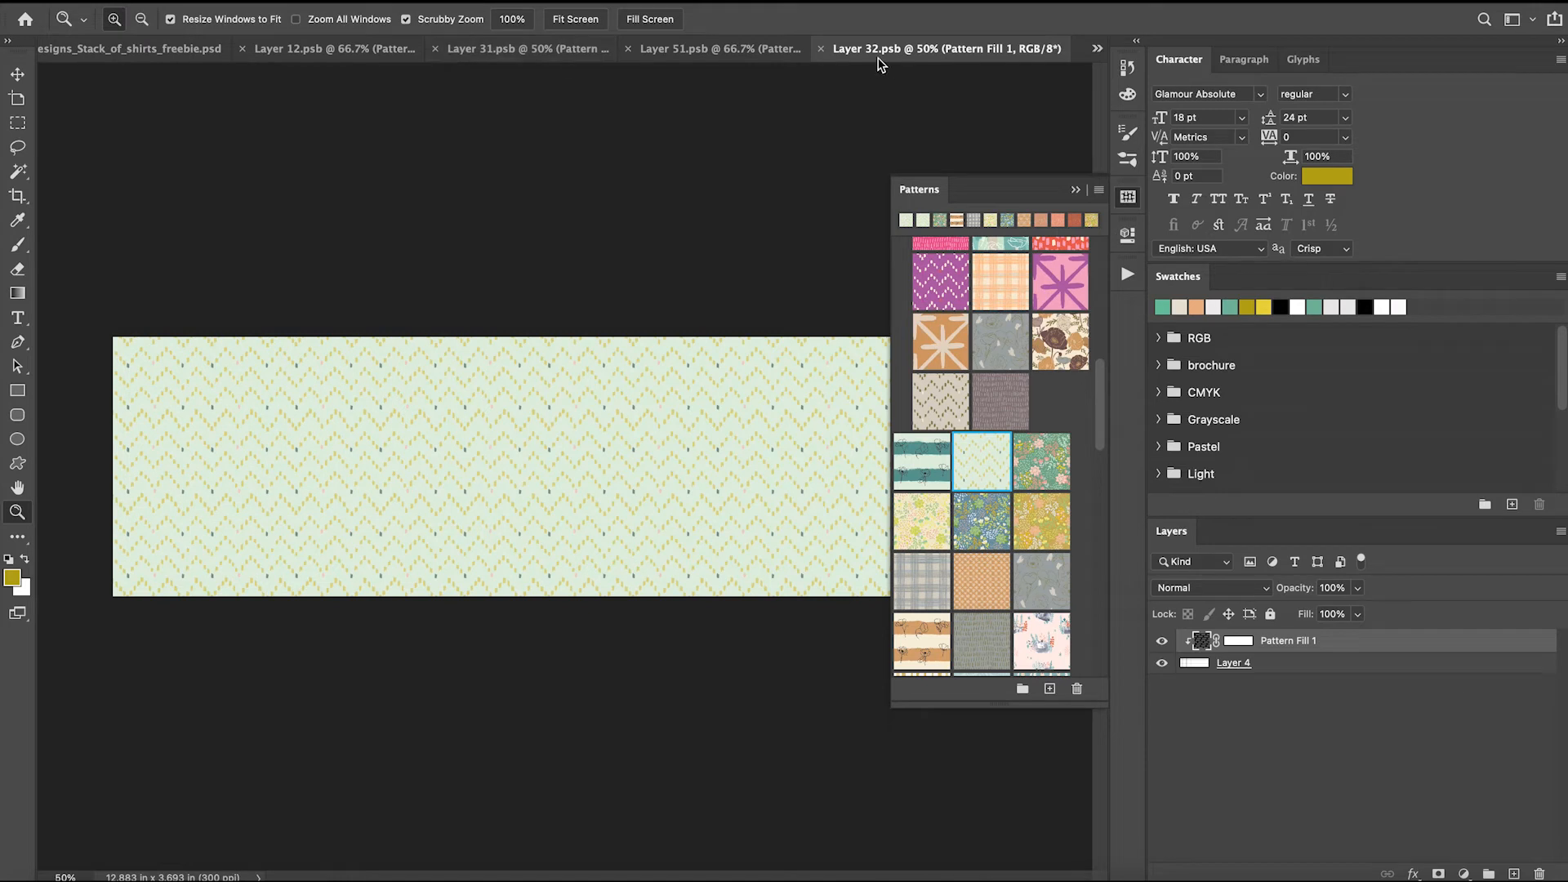
pyautogui.click(165, 50)
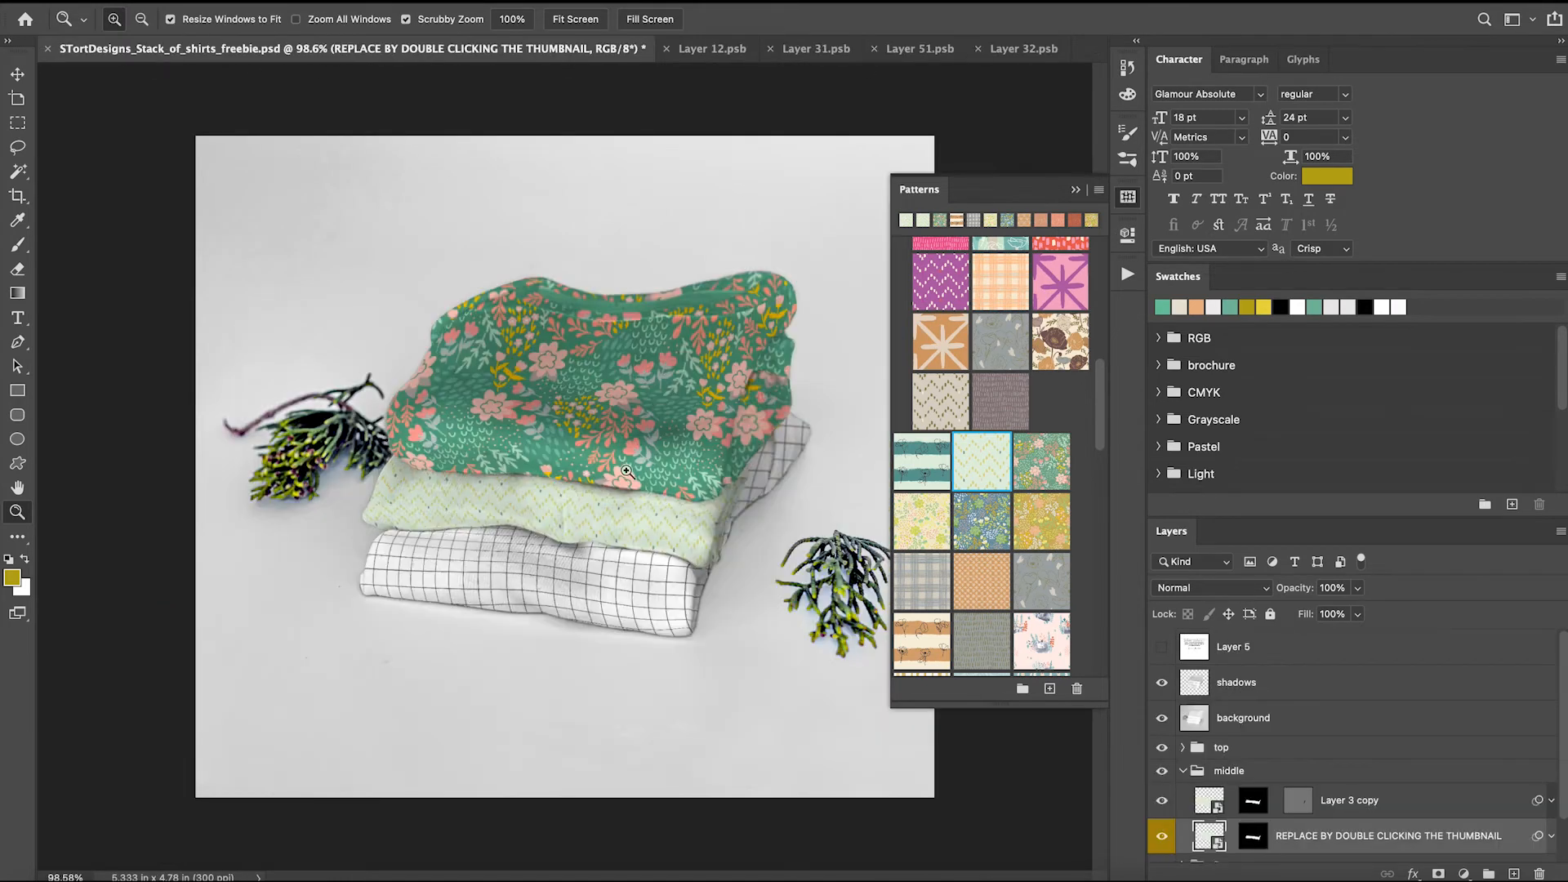
# Collapse the middle group and open the contents of the yellow-marked smart object in the Bottom group.
pyautogui.click(1184, 771)
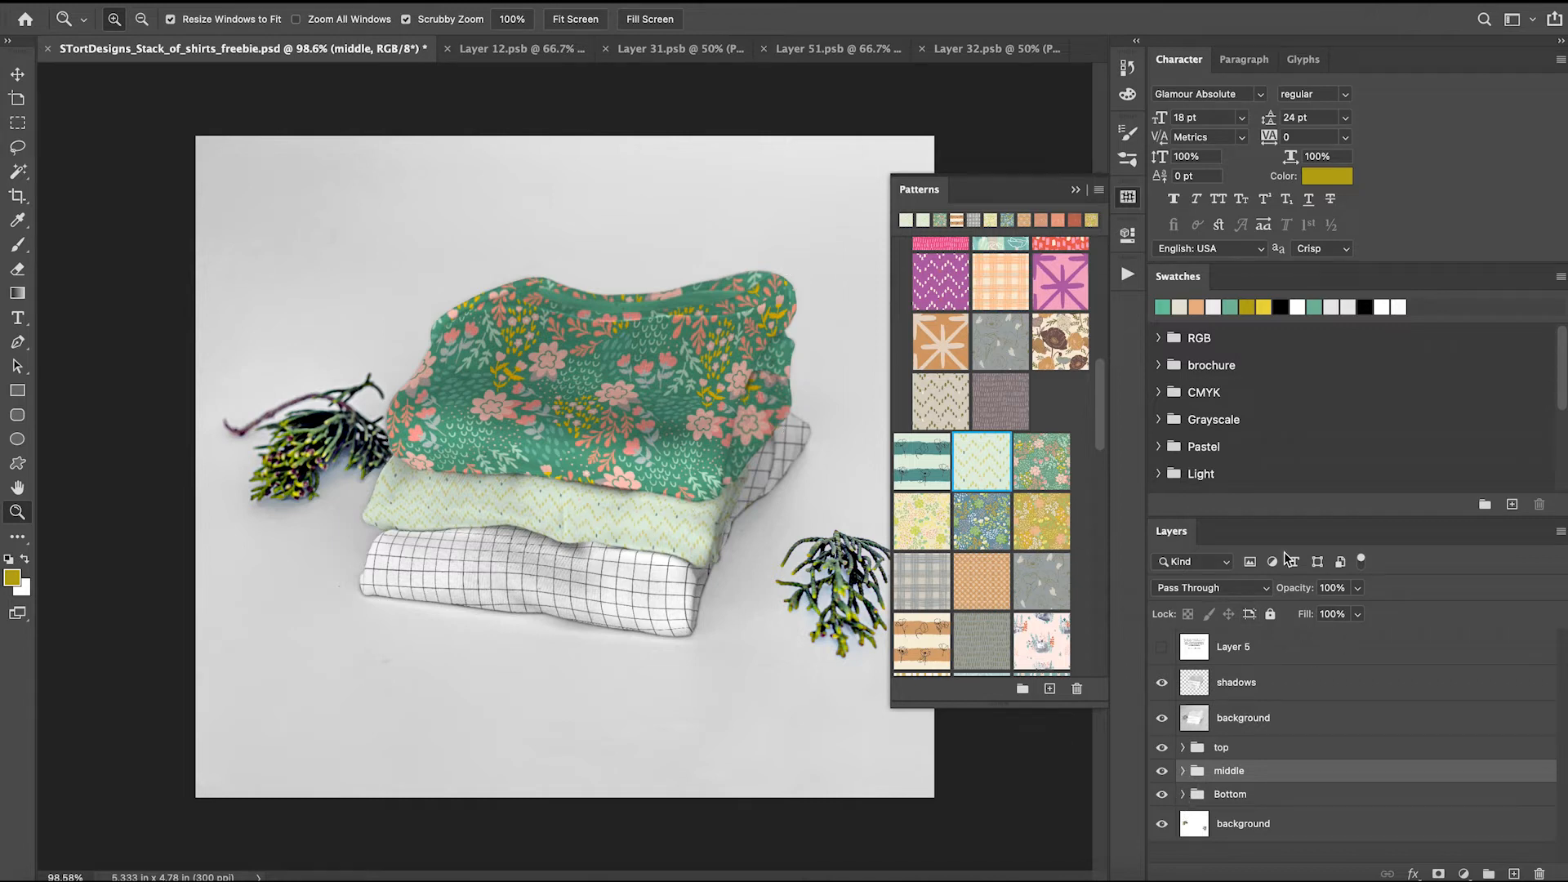
pyautogui.click(1183, 794)
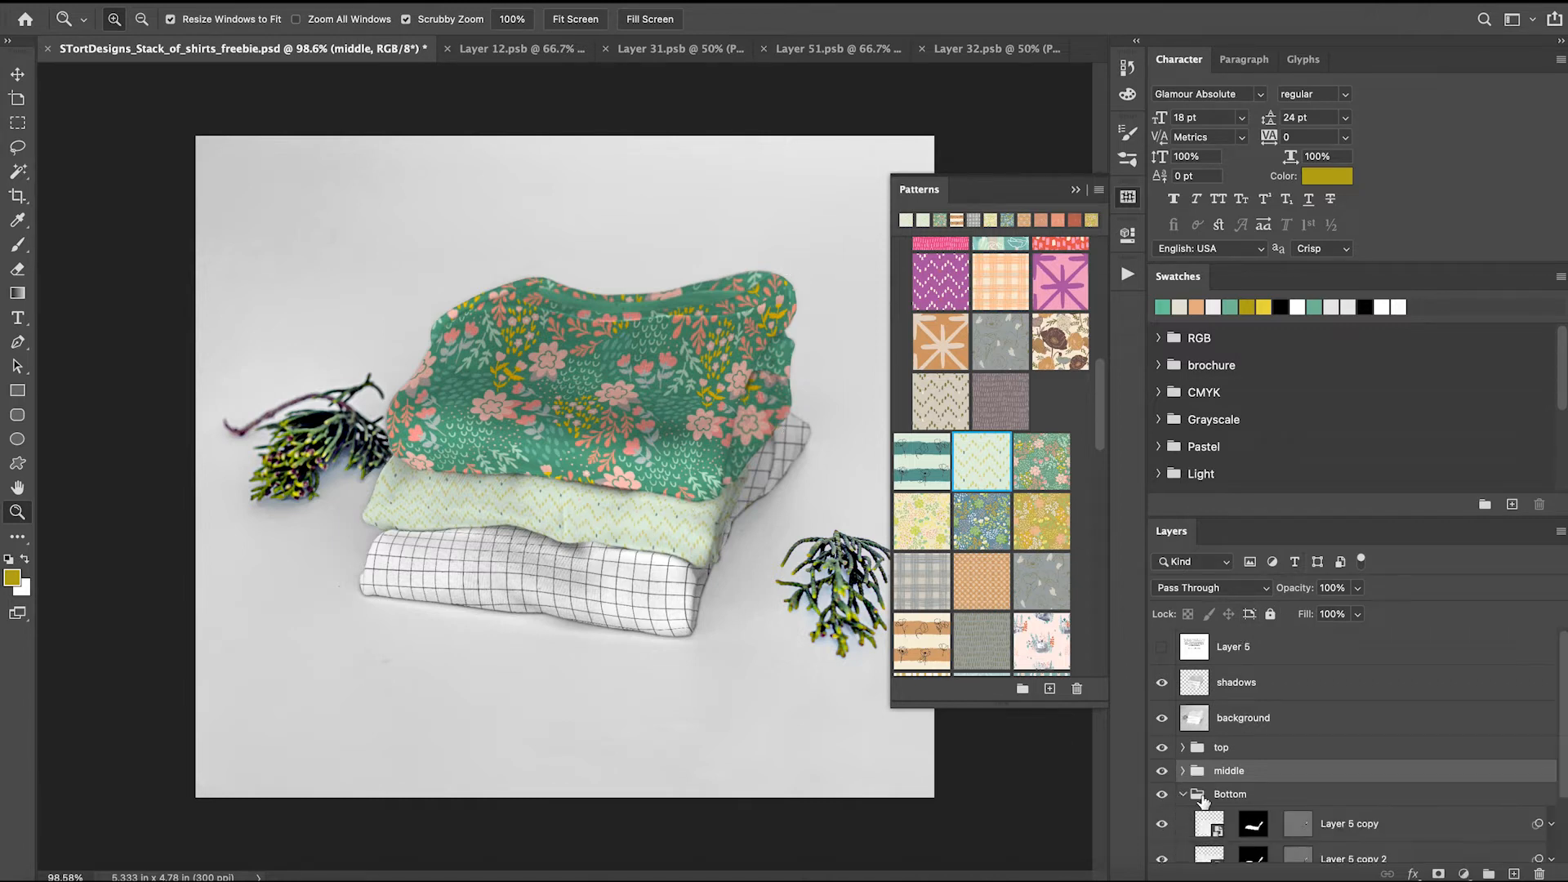
pyautogui.scroll(-2, 1212, 809)
pyautogui.doubleClick(1212, 809)
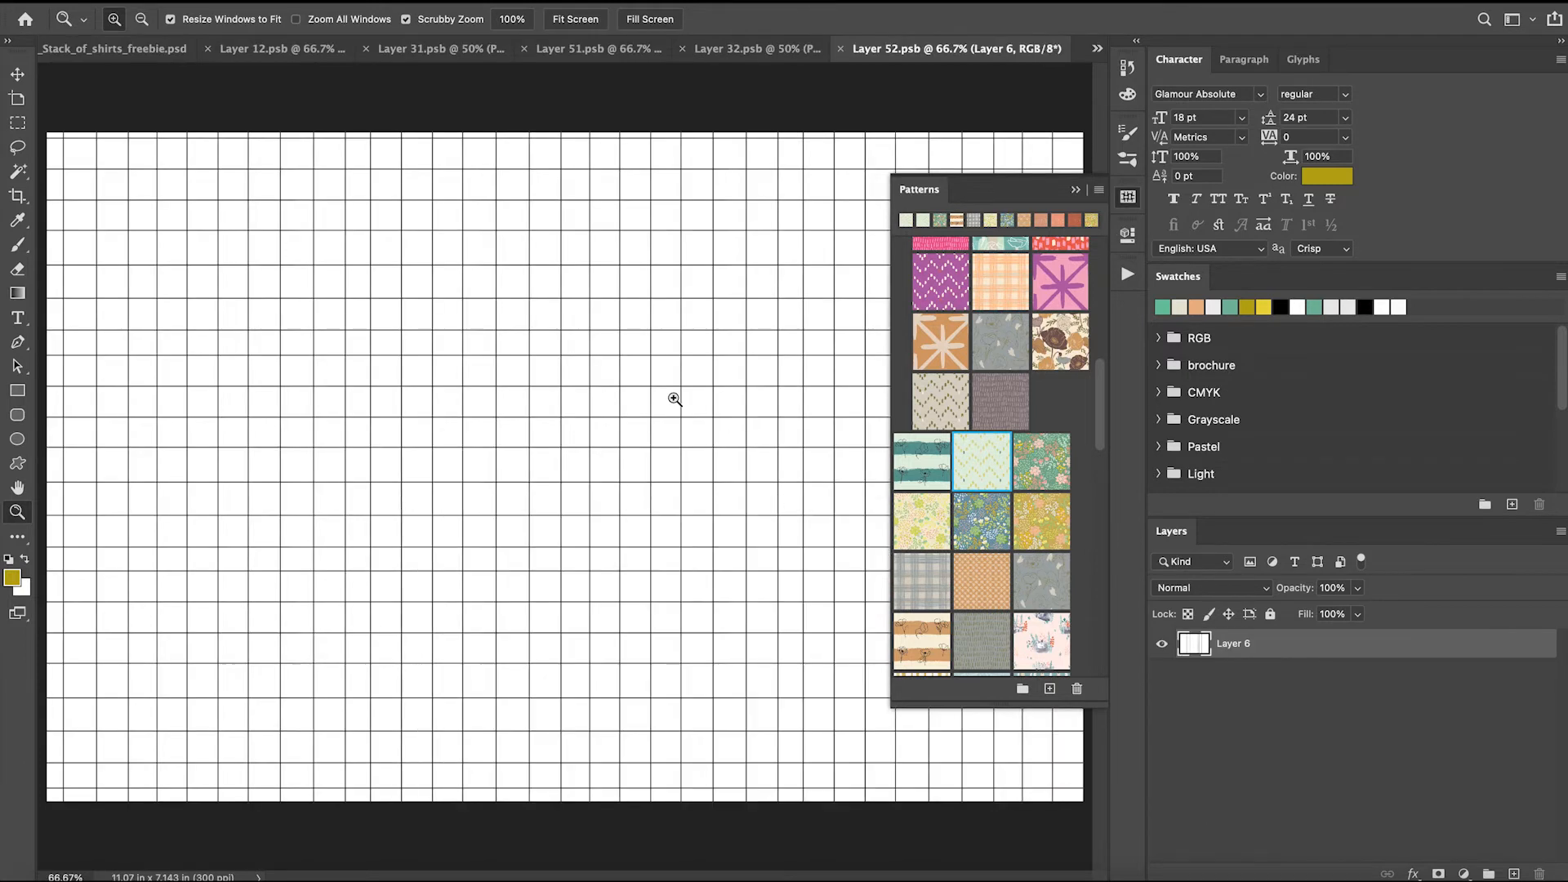
# Fill the bottom shirt's smart object with the teal striped poppy pattern and reduce the pattern's scale.
pyautogui.click(922, 462)
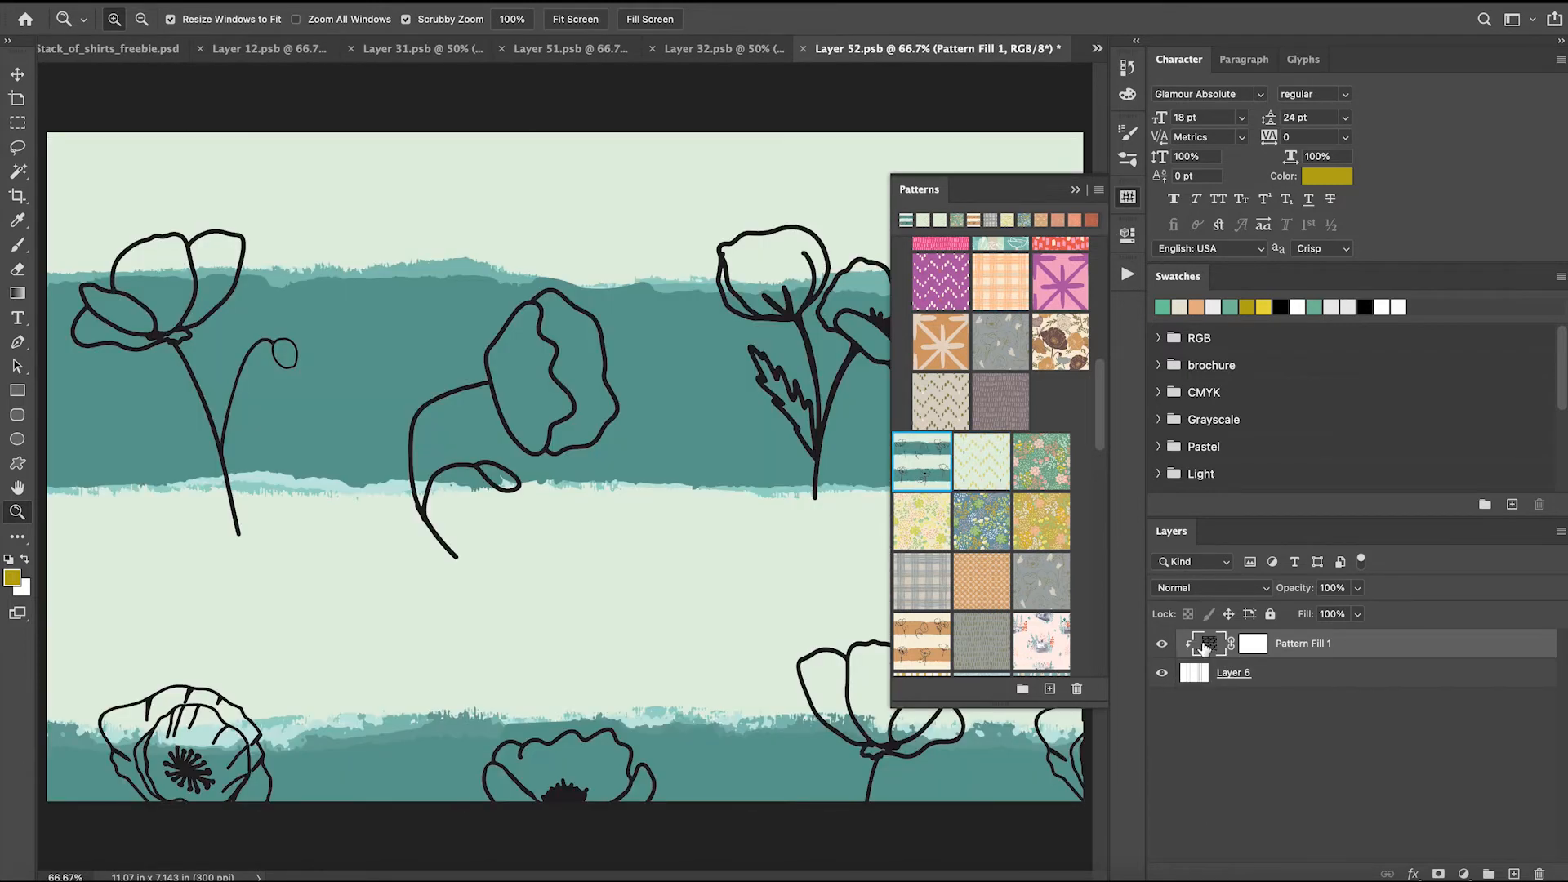
pyautogui.doubleClick(1207, 646)
pyautogui.click(803, 425)
pyautogui.moveTo(803, 445); pyautogui.dragTo(797, 450)
pyautogui.click(916, 407)
pyautogui.click(928, 390)
# Save Layer 52.psb and return to the shirt stack mock-up document.
pyautogui.click(131, 0)
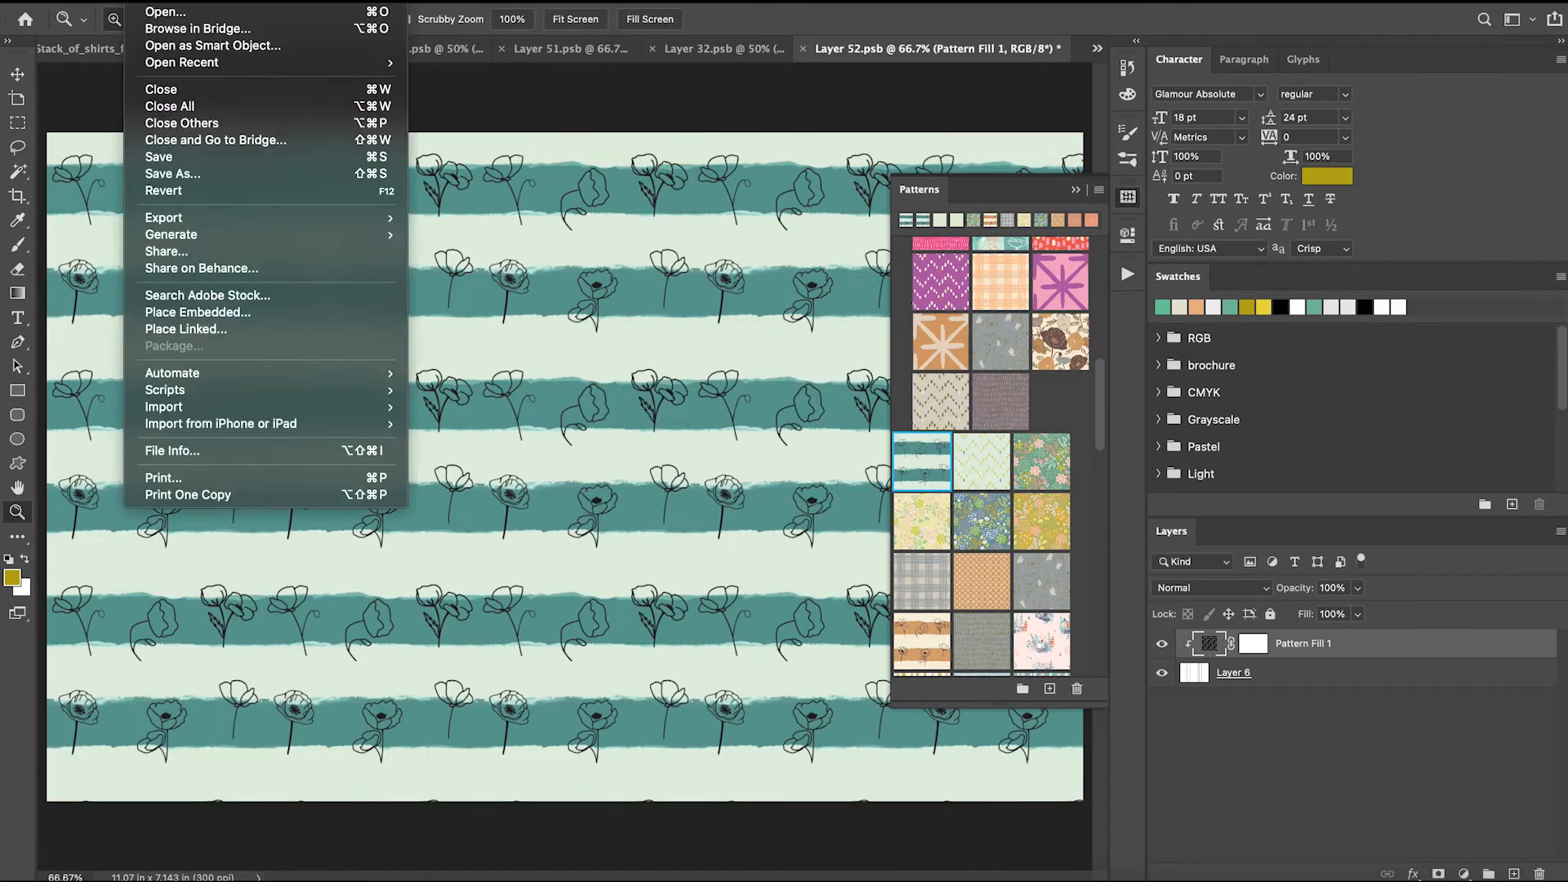
pyautogui.click(187, 164)
pyautogui.click(134, 54)
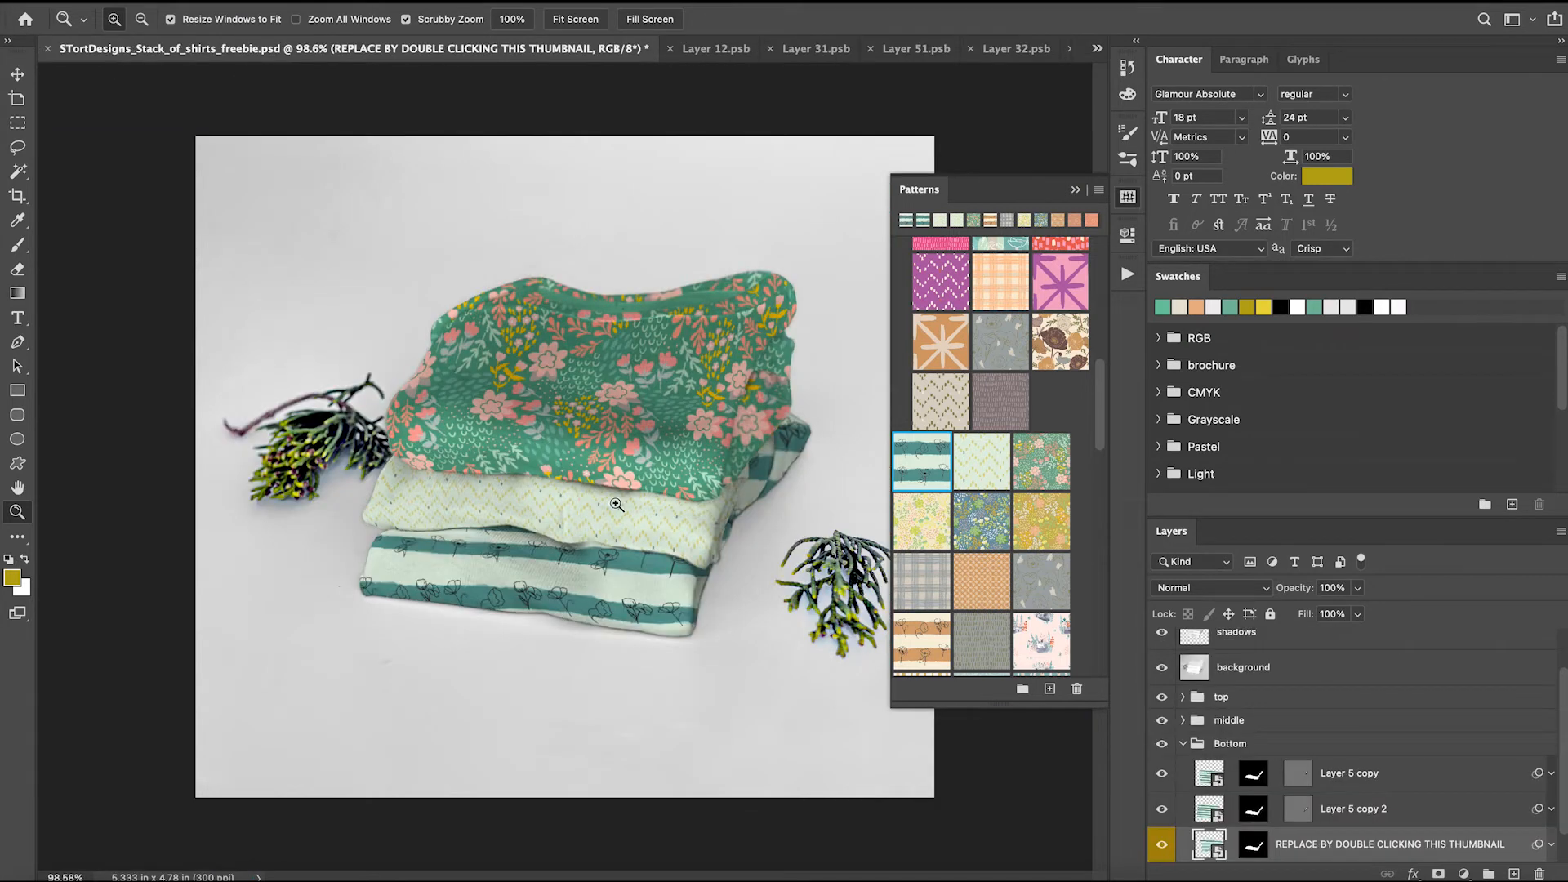
# Examine the patterned shirt stack up close and review the smart object layers in the Bottom group.
pyautogui.moveTo(671, 518); pyautogui.dragTo(649, 523)
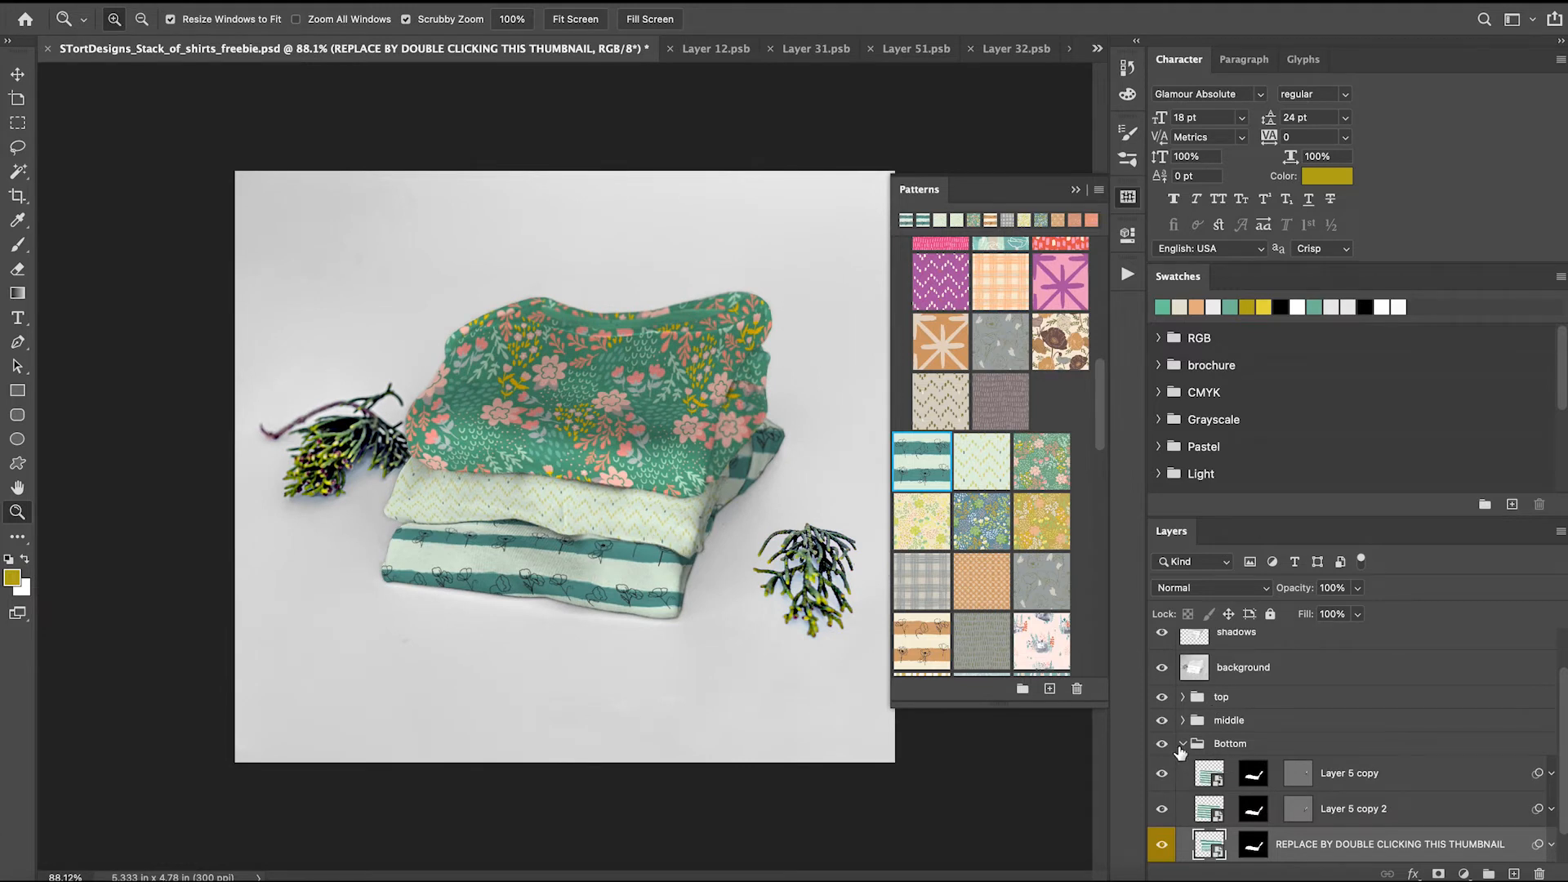
pyautogui.click(1182, 744)
pyautogui.moveTo(549, 496); pyautogui.dragTo(614, 618)
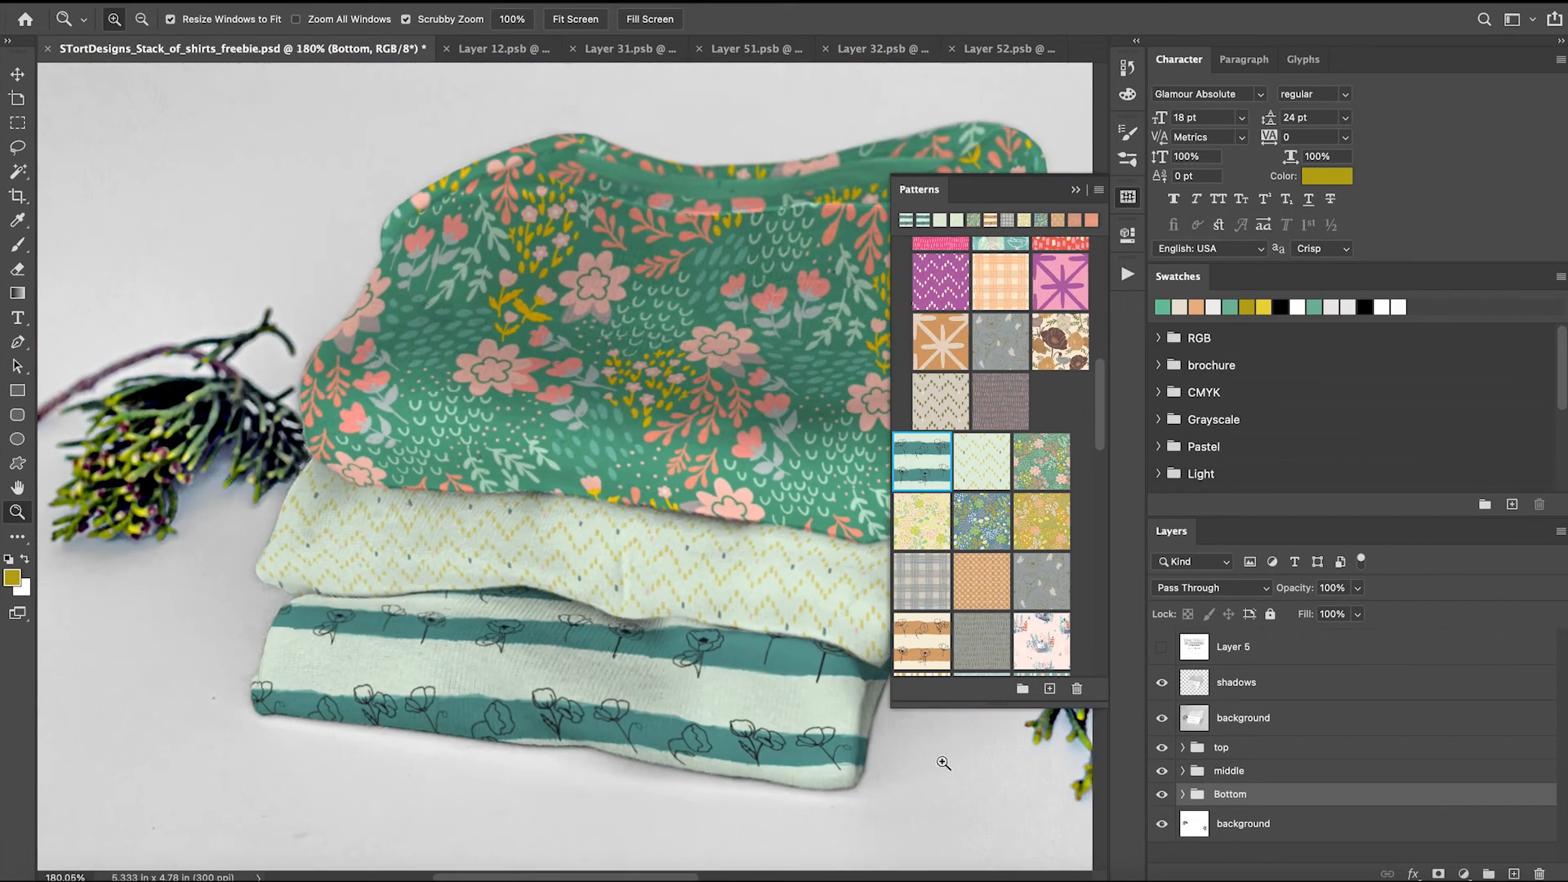
pyautogui.click(1182, 794)
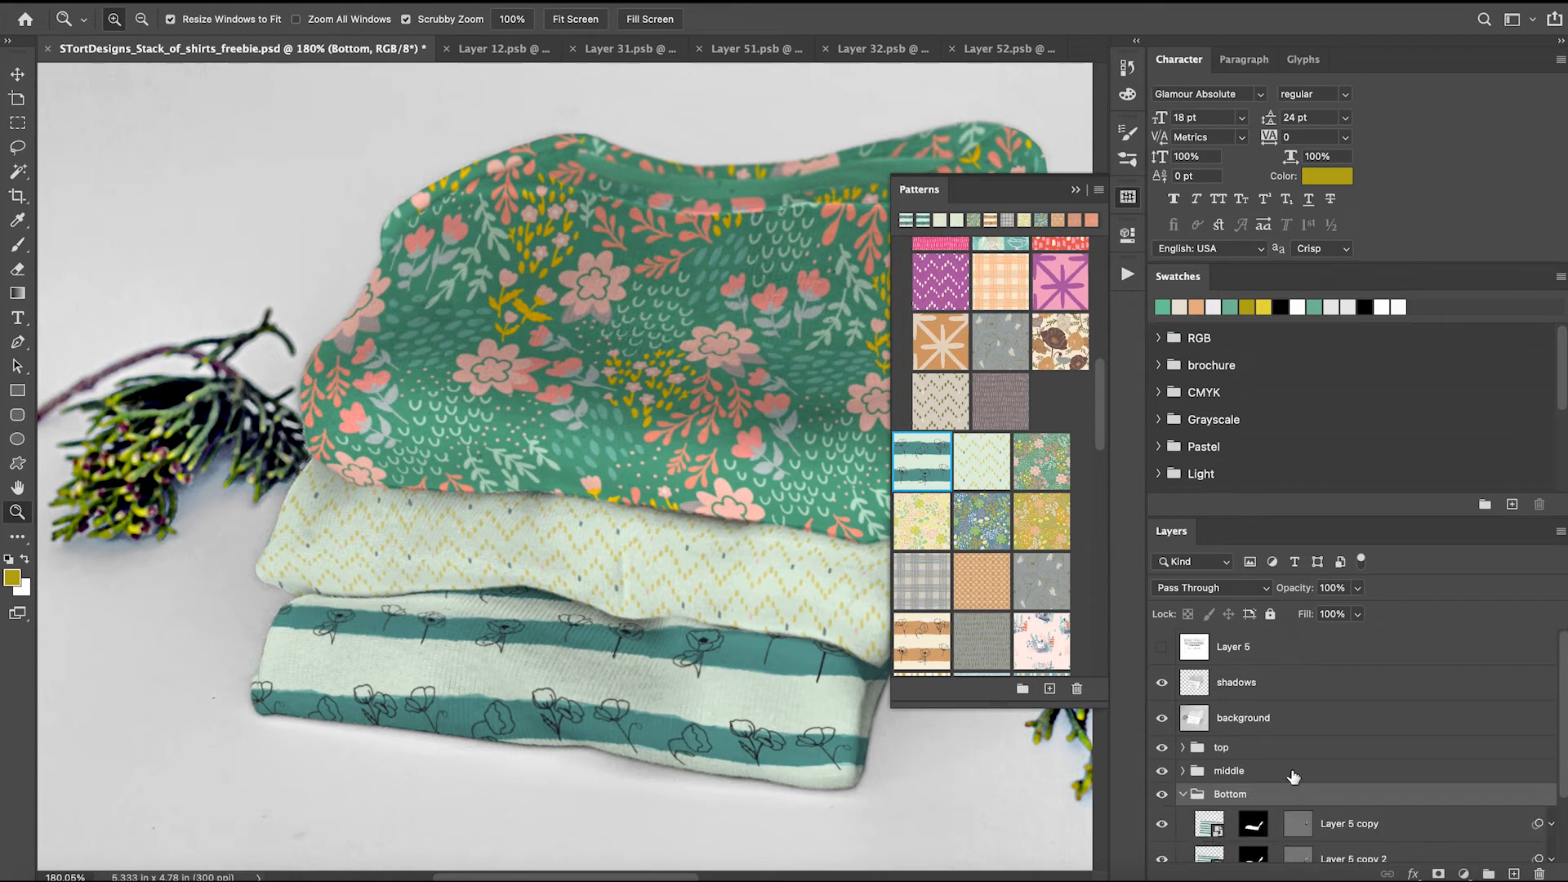
pyautogui.scroll(-3, 1295, 774)
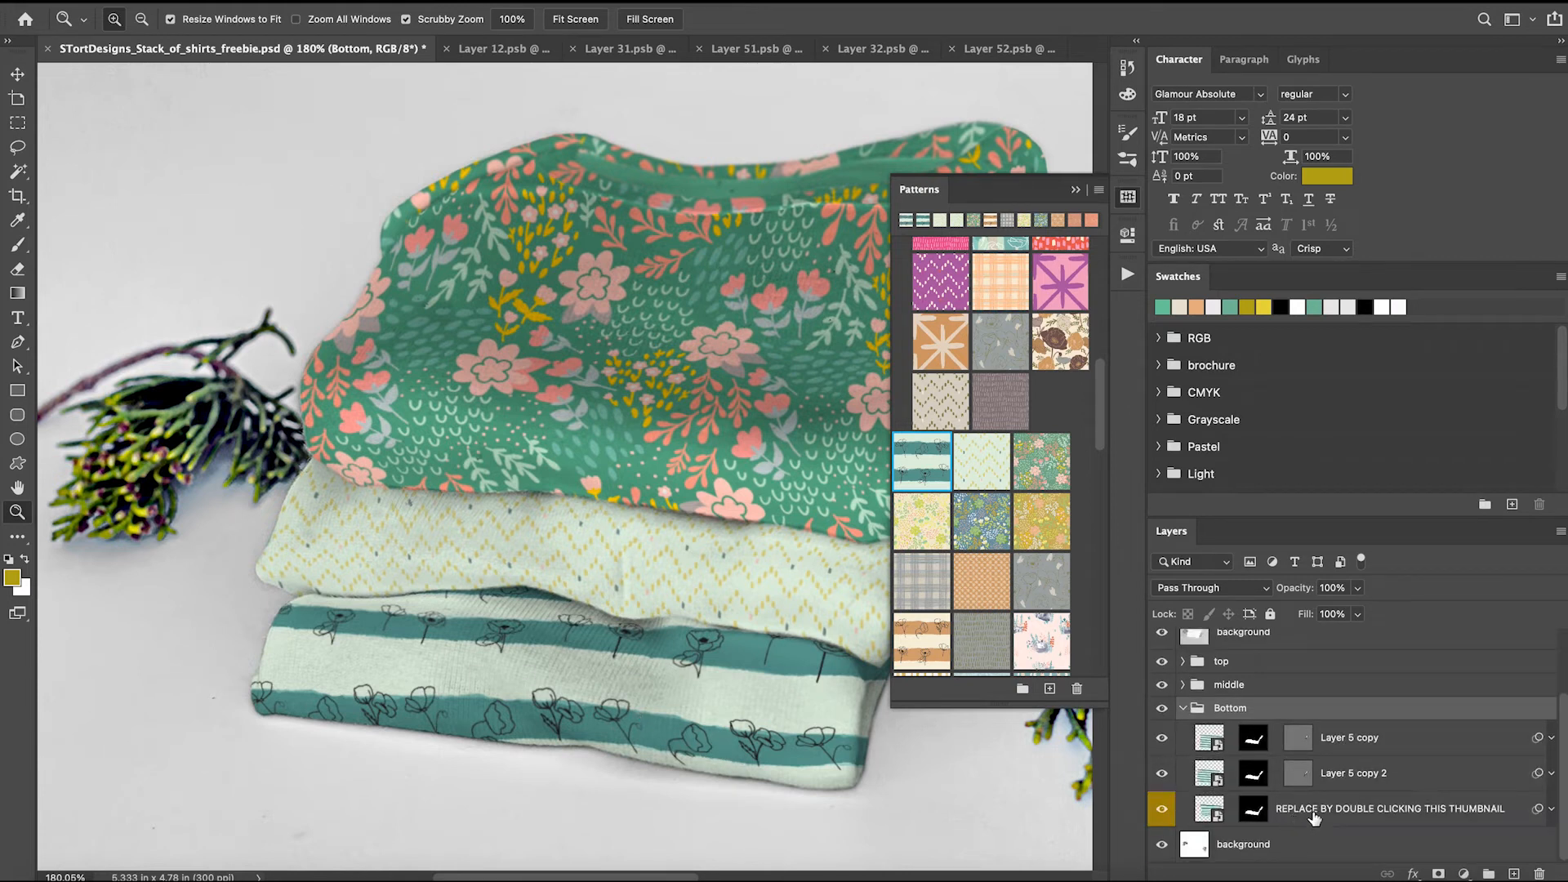
# Reapply the Displace filter on the Bottom group's yellow-marked smart object using STortDesigns_Stackofonesies-displacement.psd, and collapse its filter list.
pyautogui.click(1552, 810)
pyautogui.scroll(-2, 1378, 797)
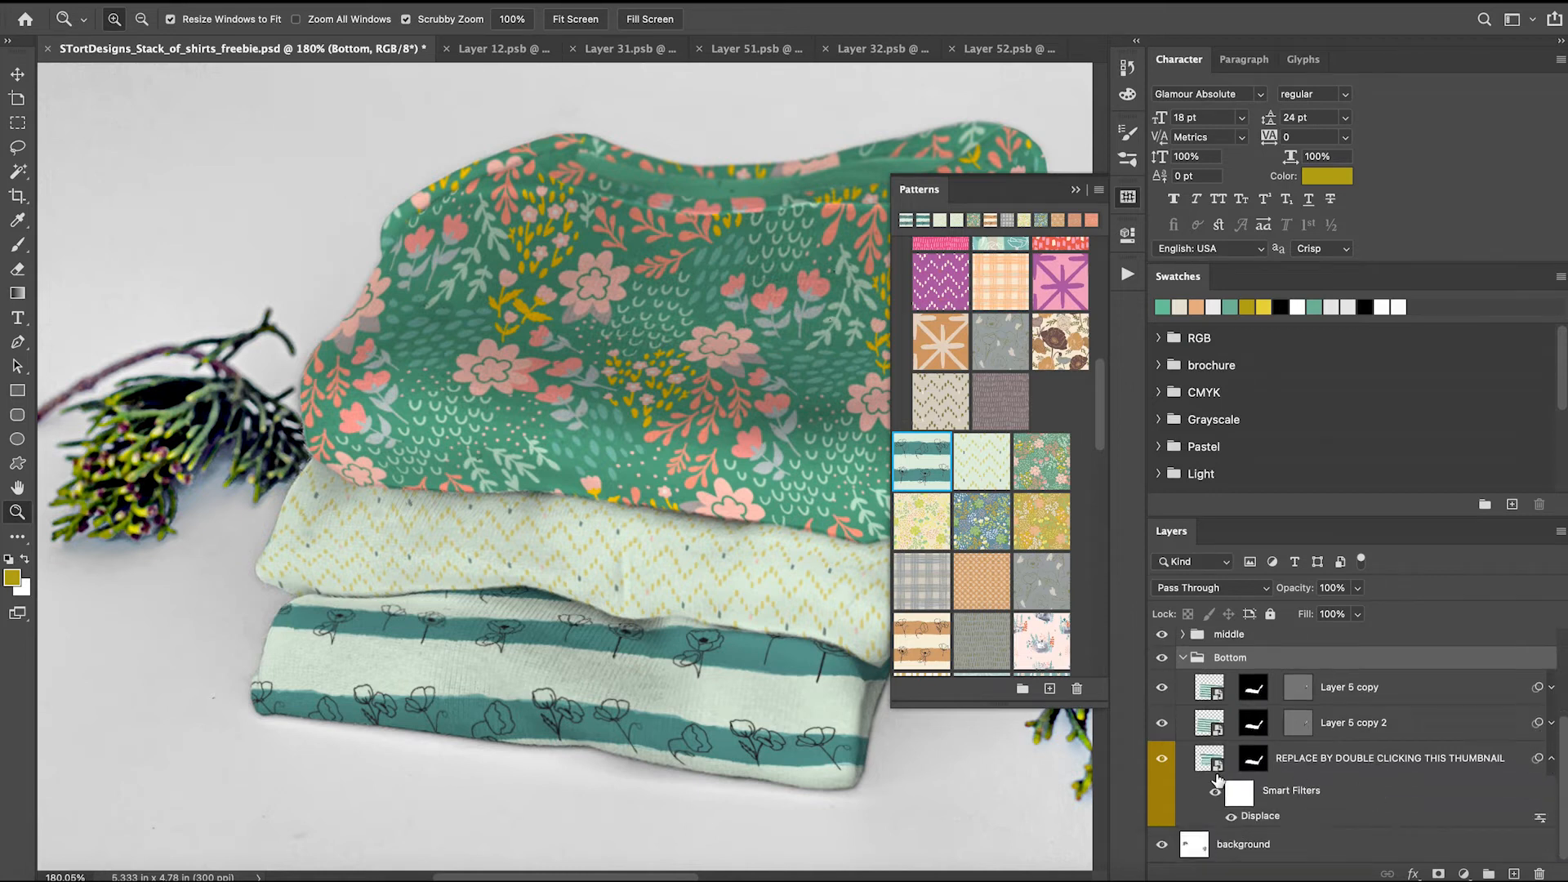
pyautogui.doubleClick(1261, 817)
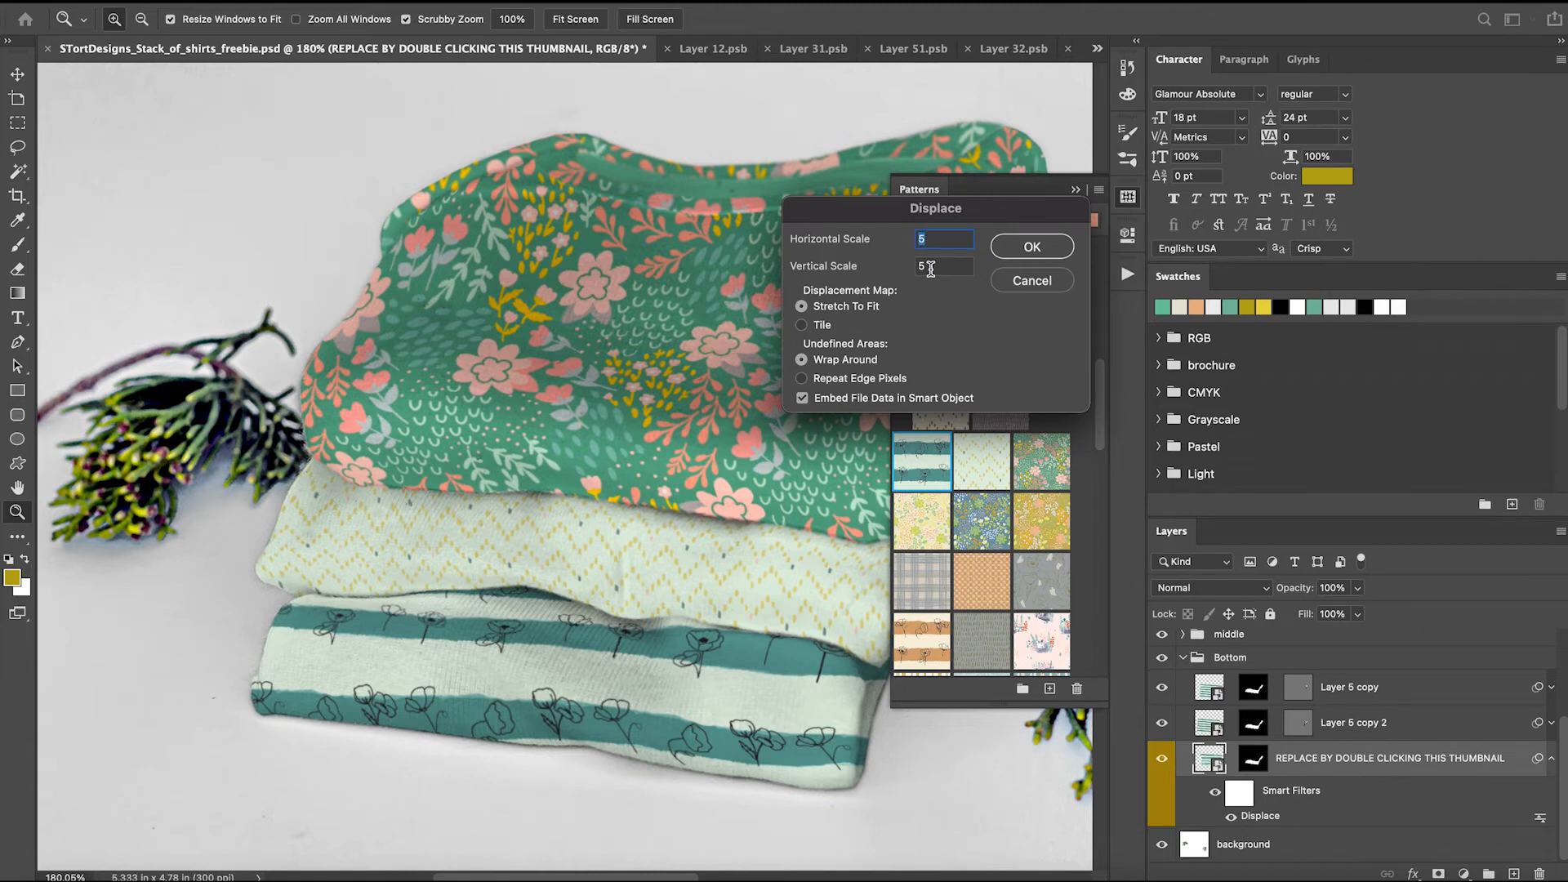
pyautogui.click(1033, 247)
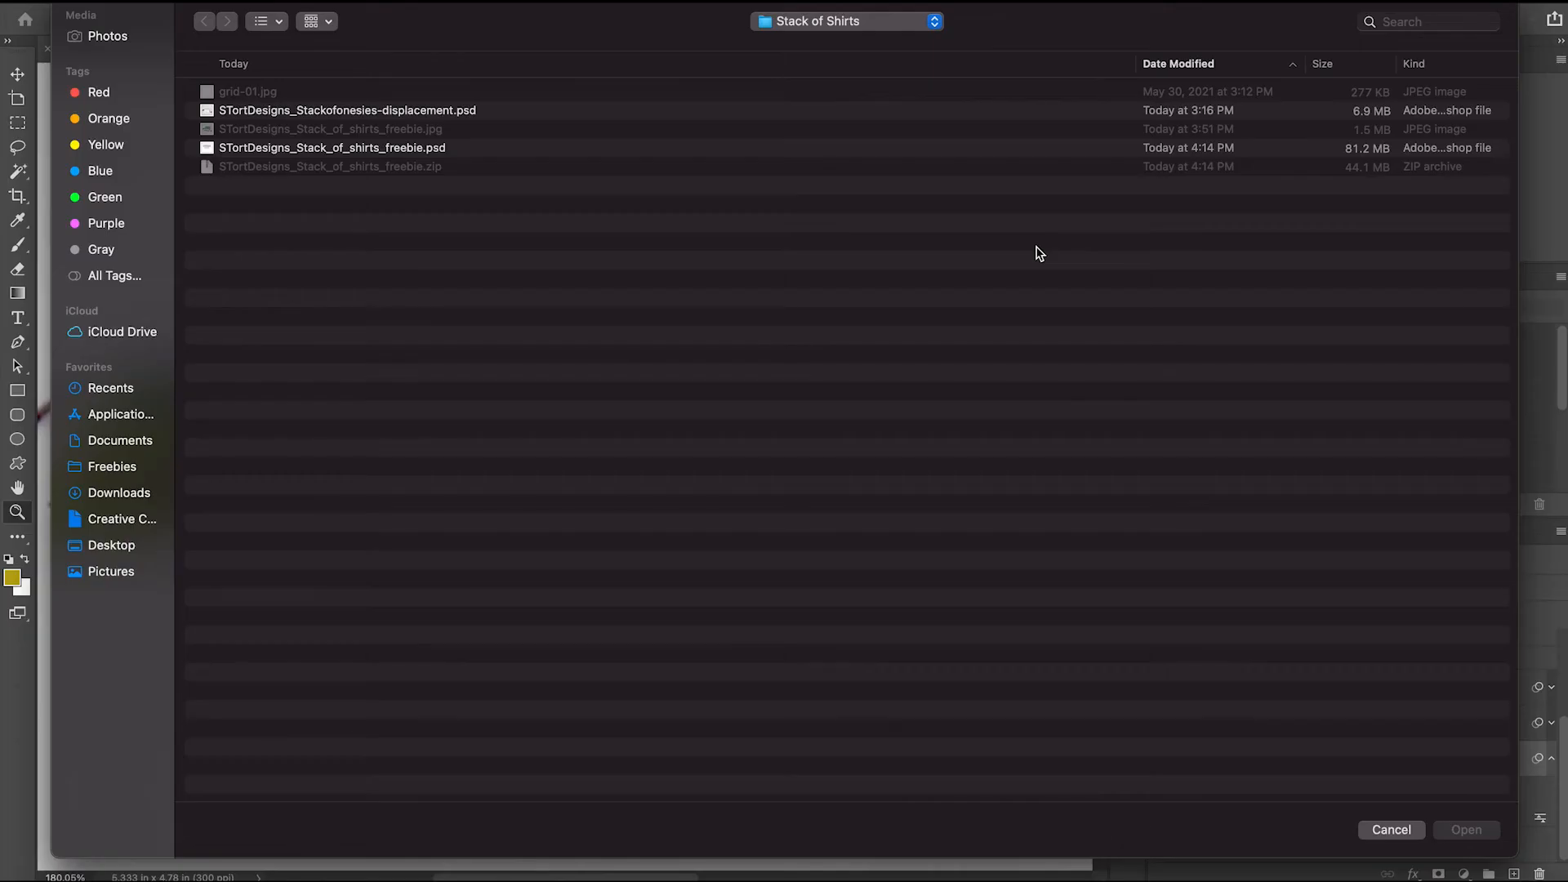
pyautogui.click(404, 114)
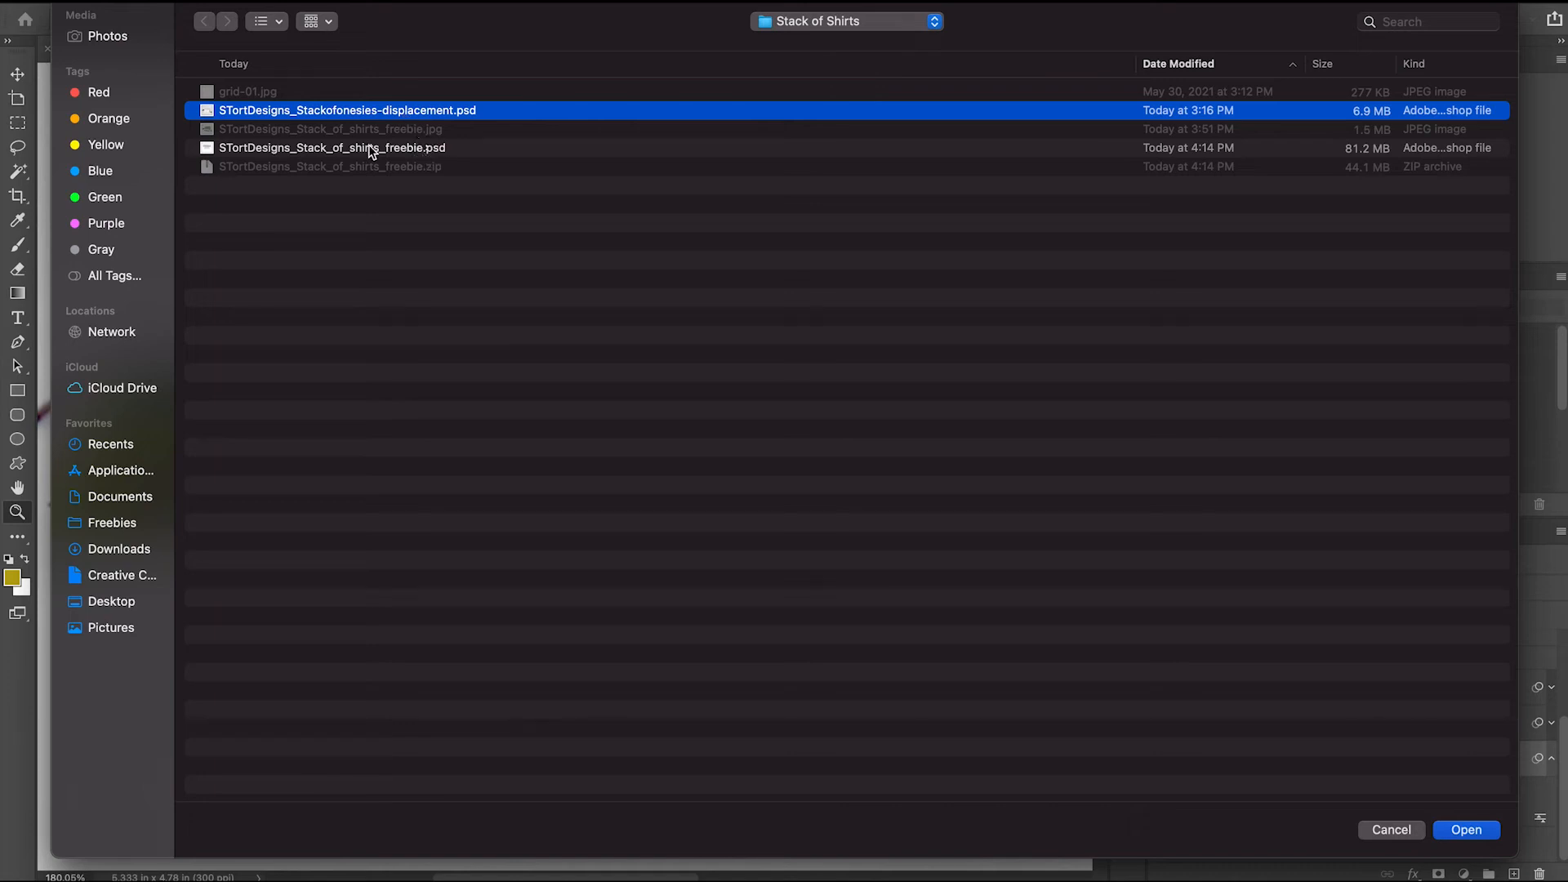
pyautogui.click(1464, 830)
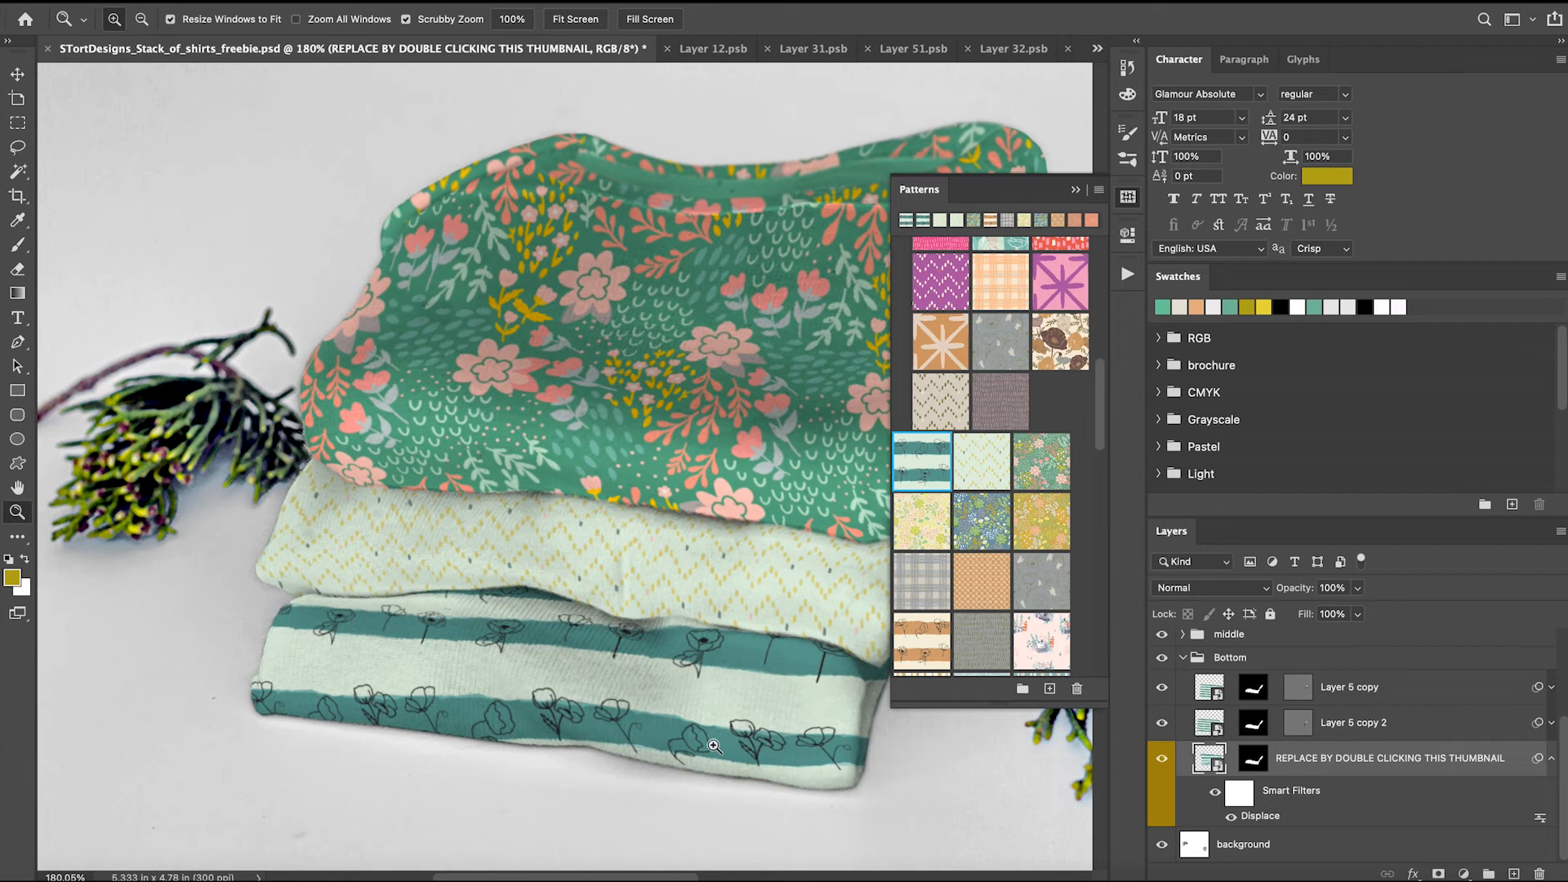
pyautogui.click(1552, 758)
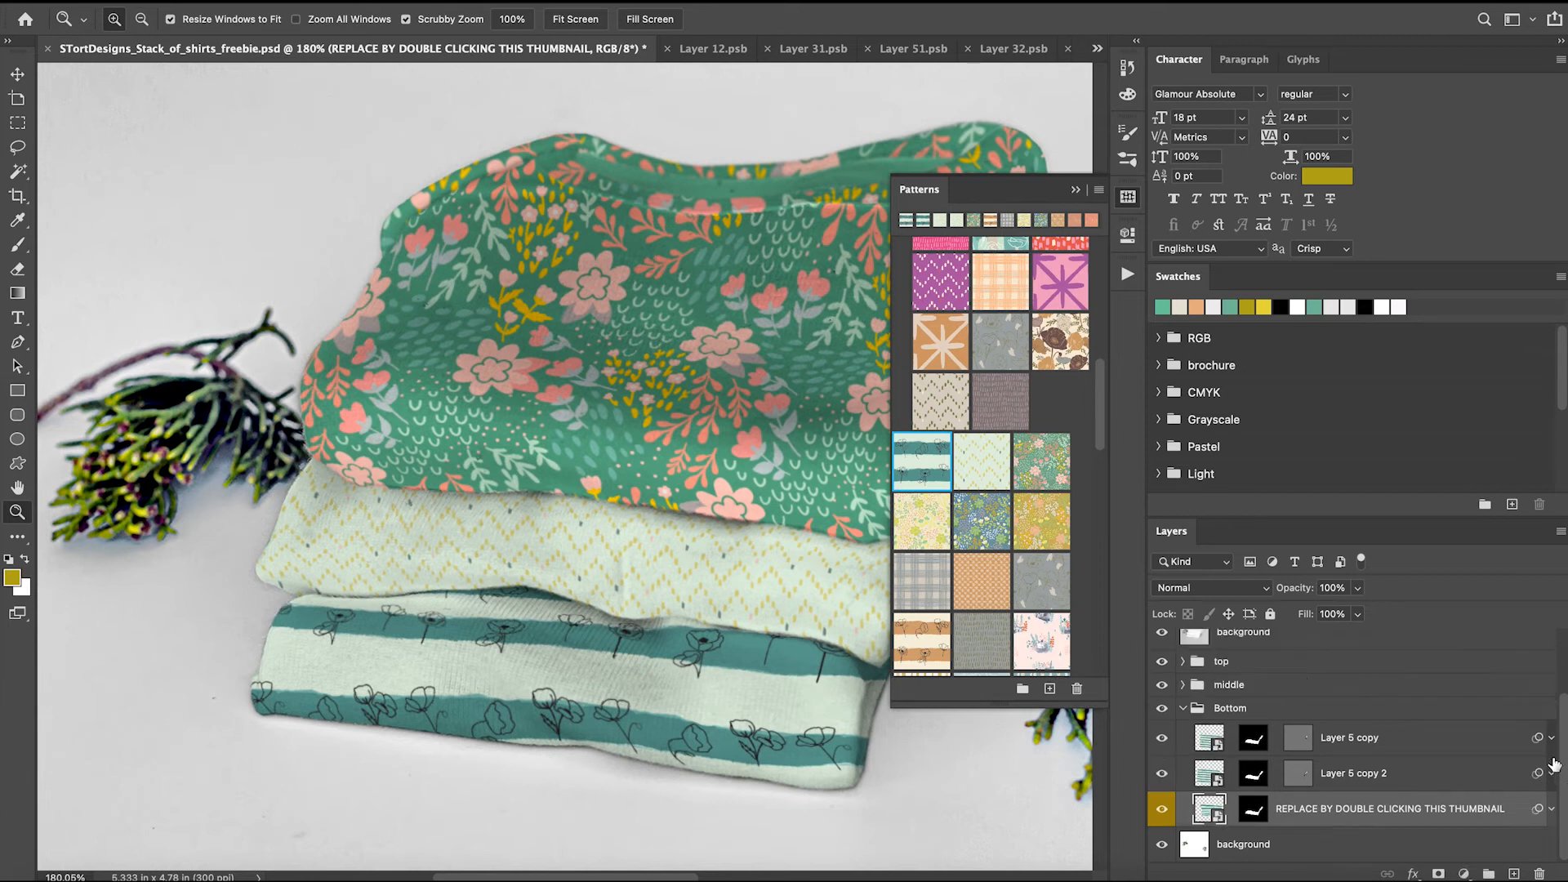
# Reapply the Displace filter on Layer 5 copy 2 using the STortDesigns_Stackofonesies-displacement.psd map.
pyautogui.click(1551, 776)
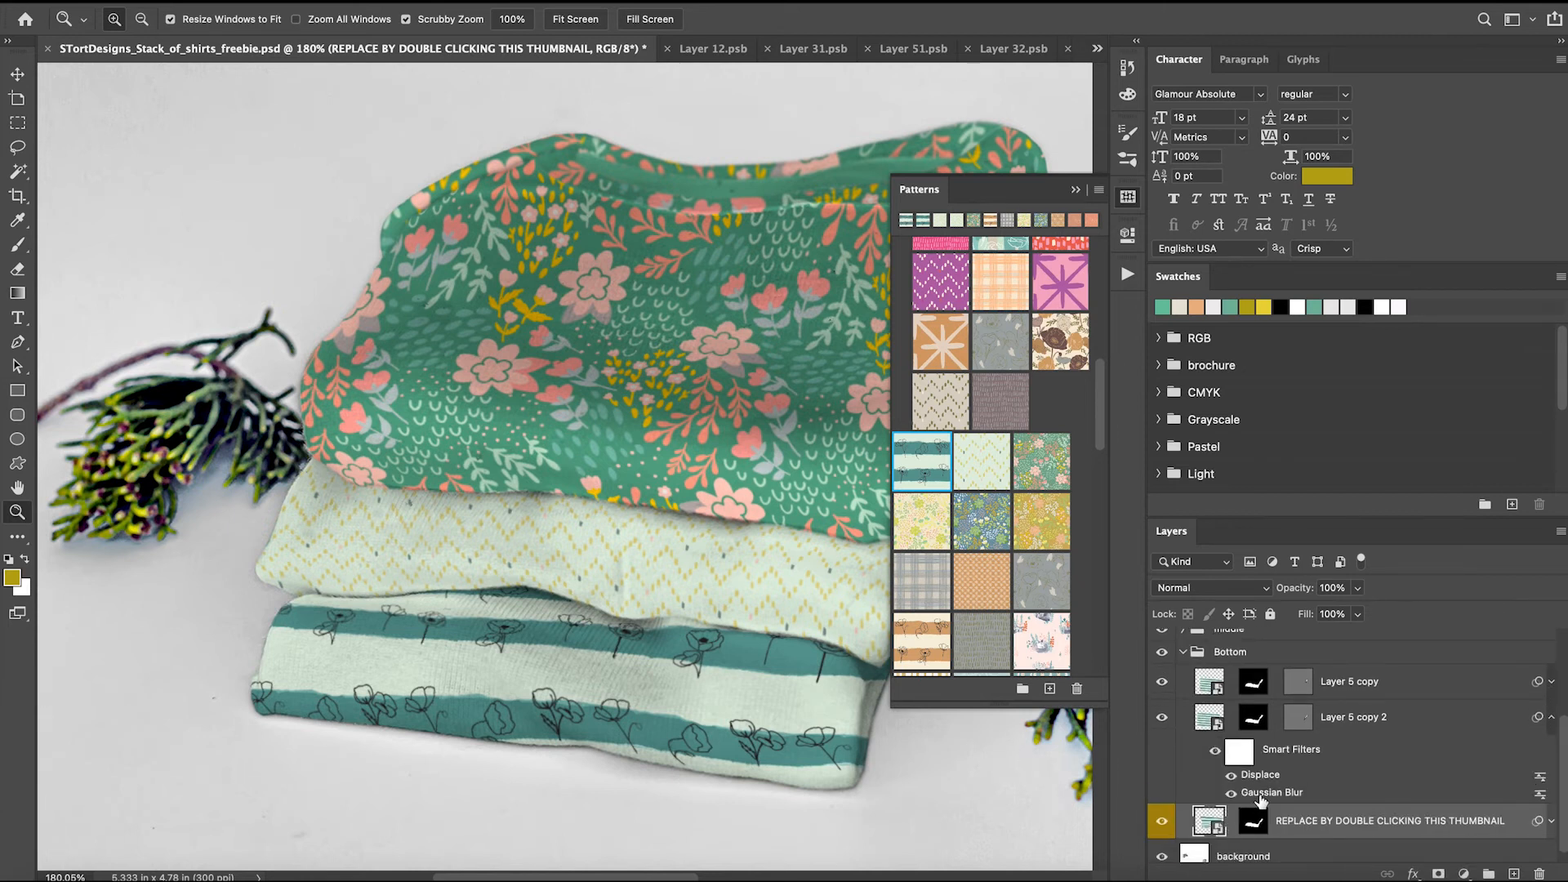
pyautogui.doubleClick(1255, 780)
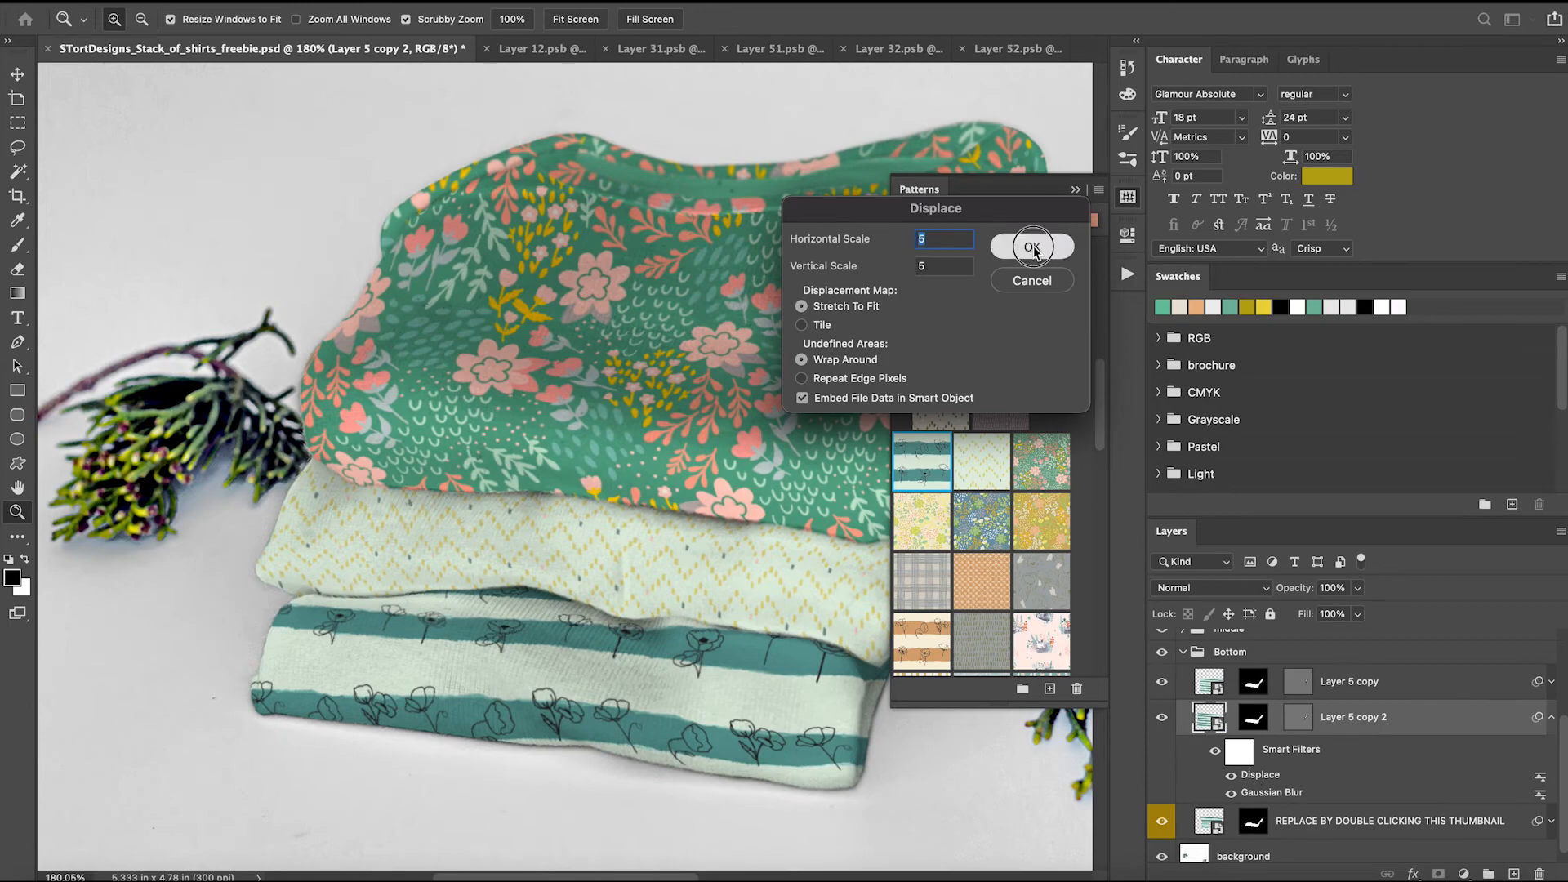
pyautogui.click(1025, 243)
pyautogui.click(435, 113)
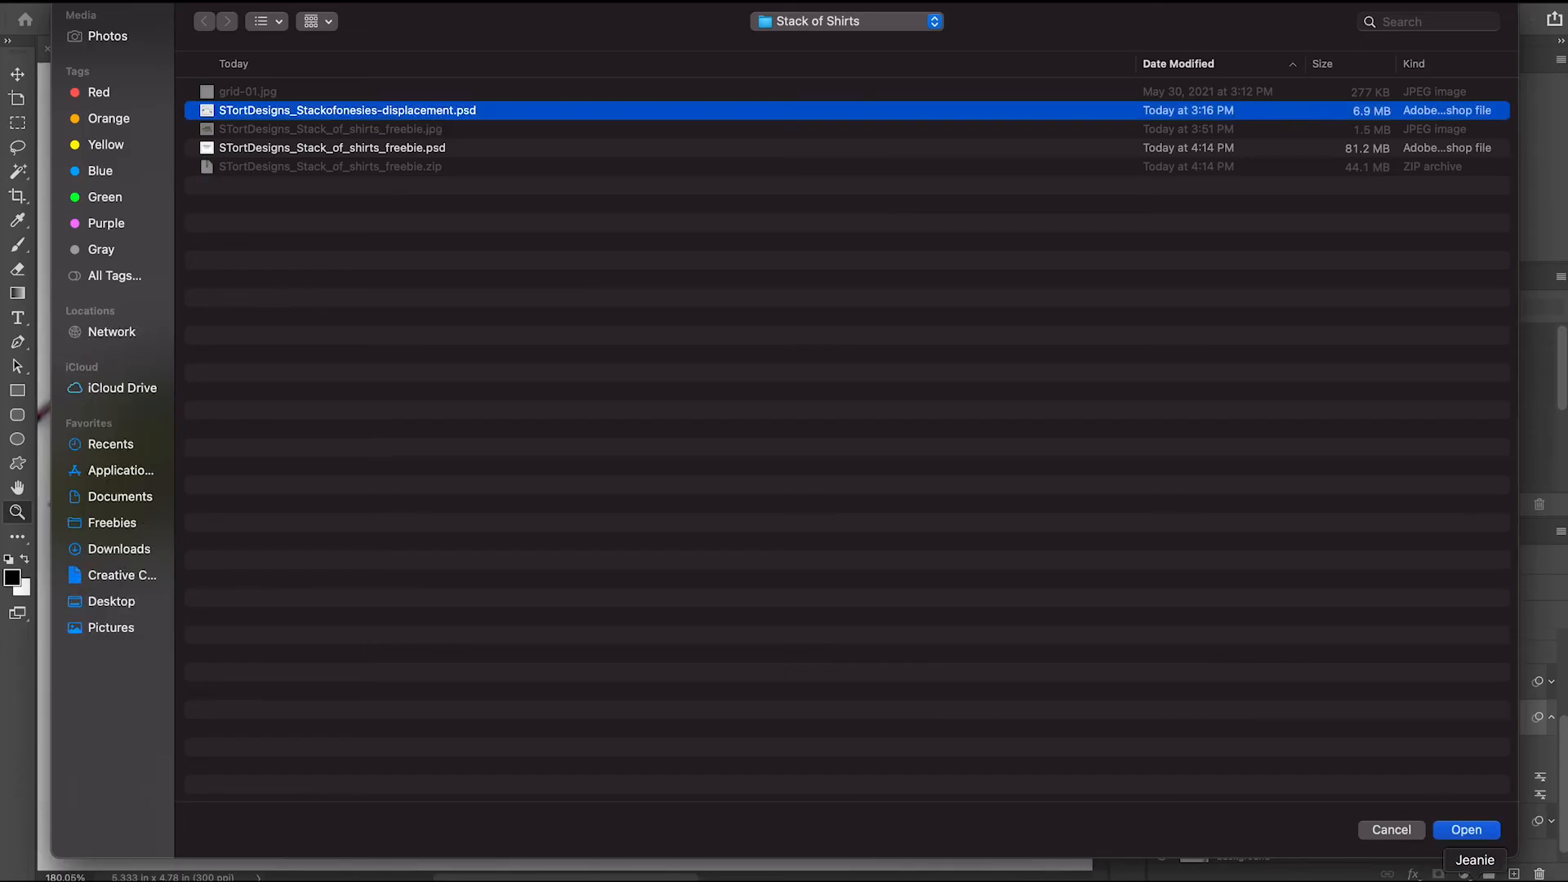
pyautogui.click(1465, 830)
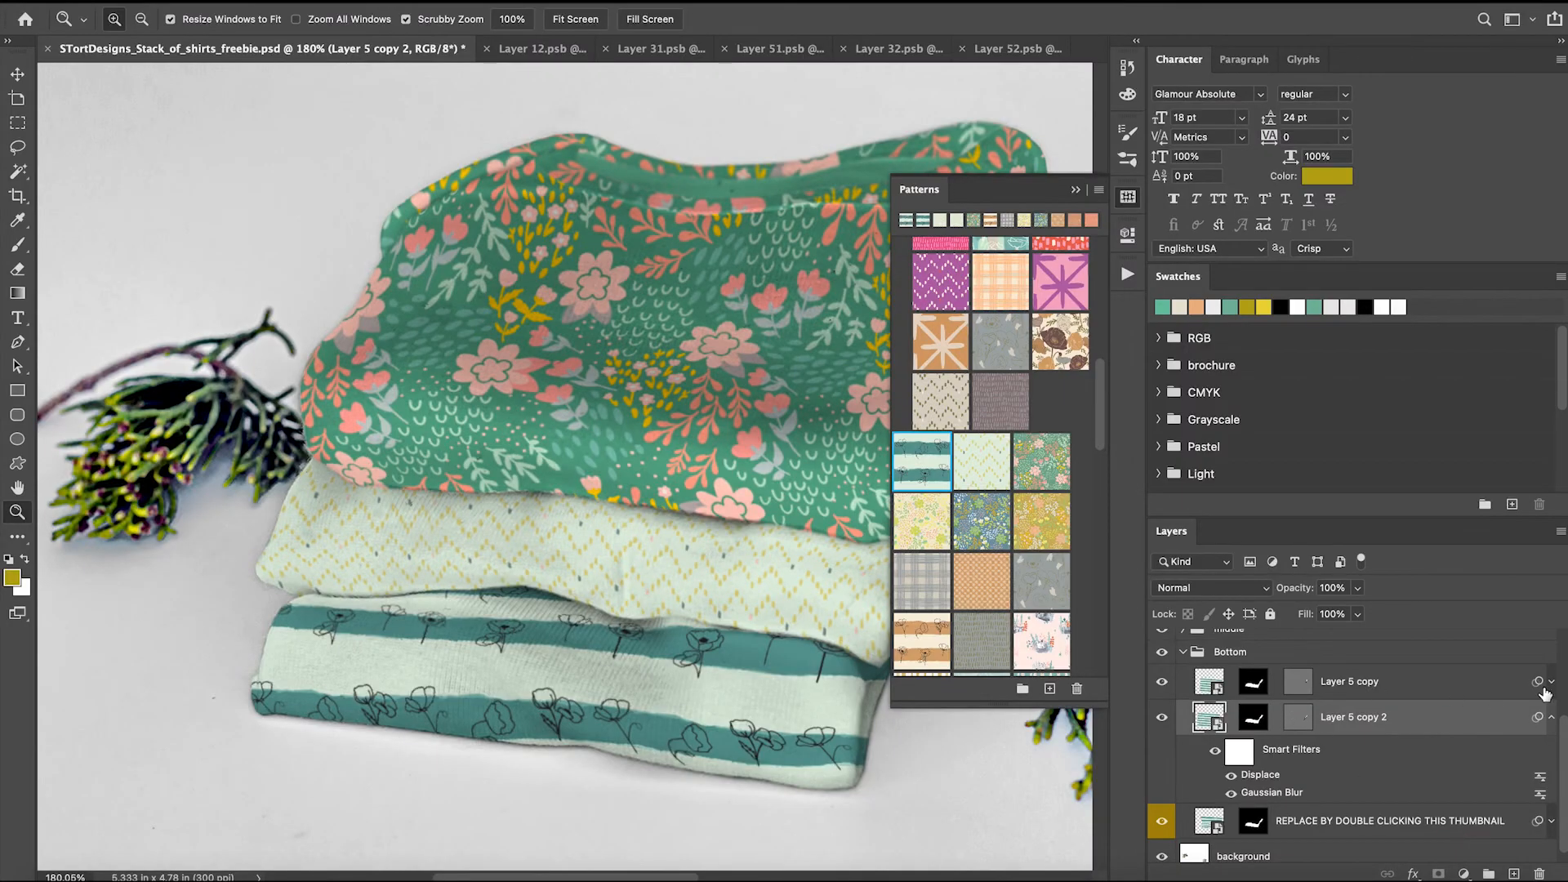
# Reapply Layer 5 copy's Displace filter with STortDesigns_Stackofonesies-displacement.psd and collapse the smart filter lists of both Layer 5 copies.
pyautogui.click(1551, 681)
pyautogui.doubleClick(1260, 740)
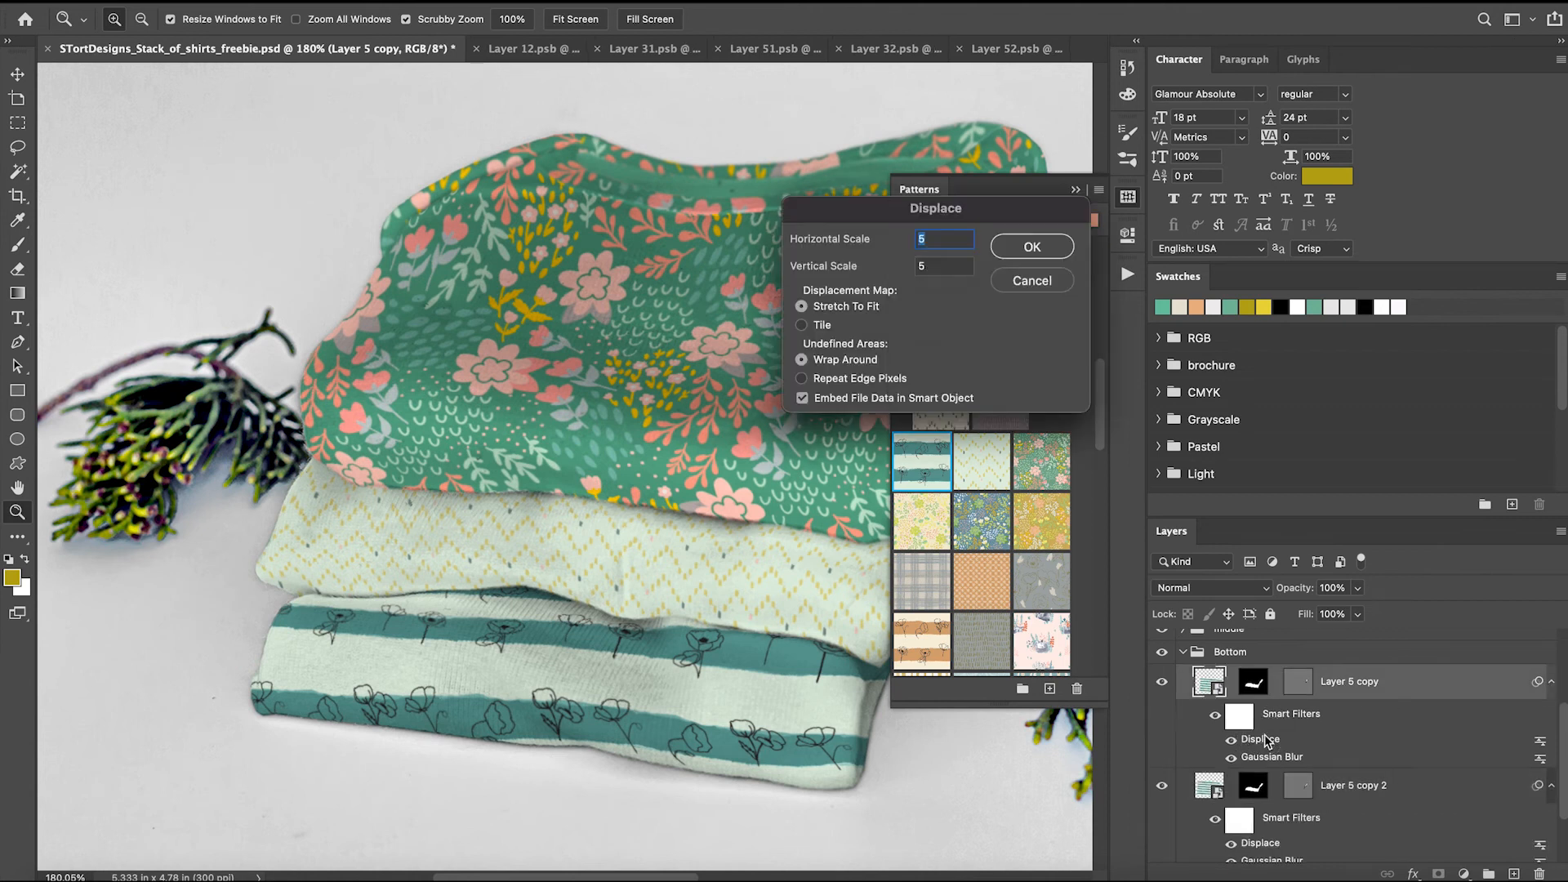
pyautogui.click(1033, 247)
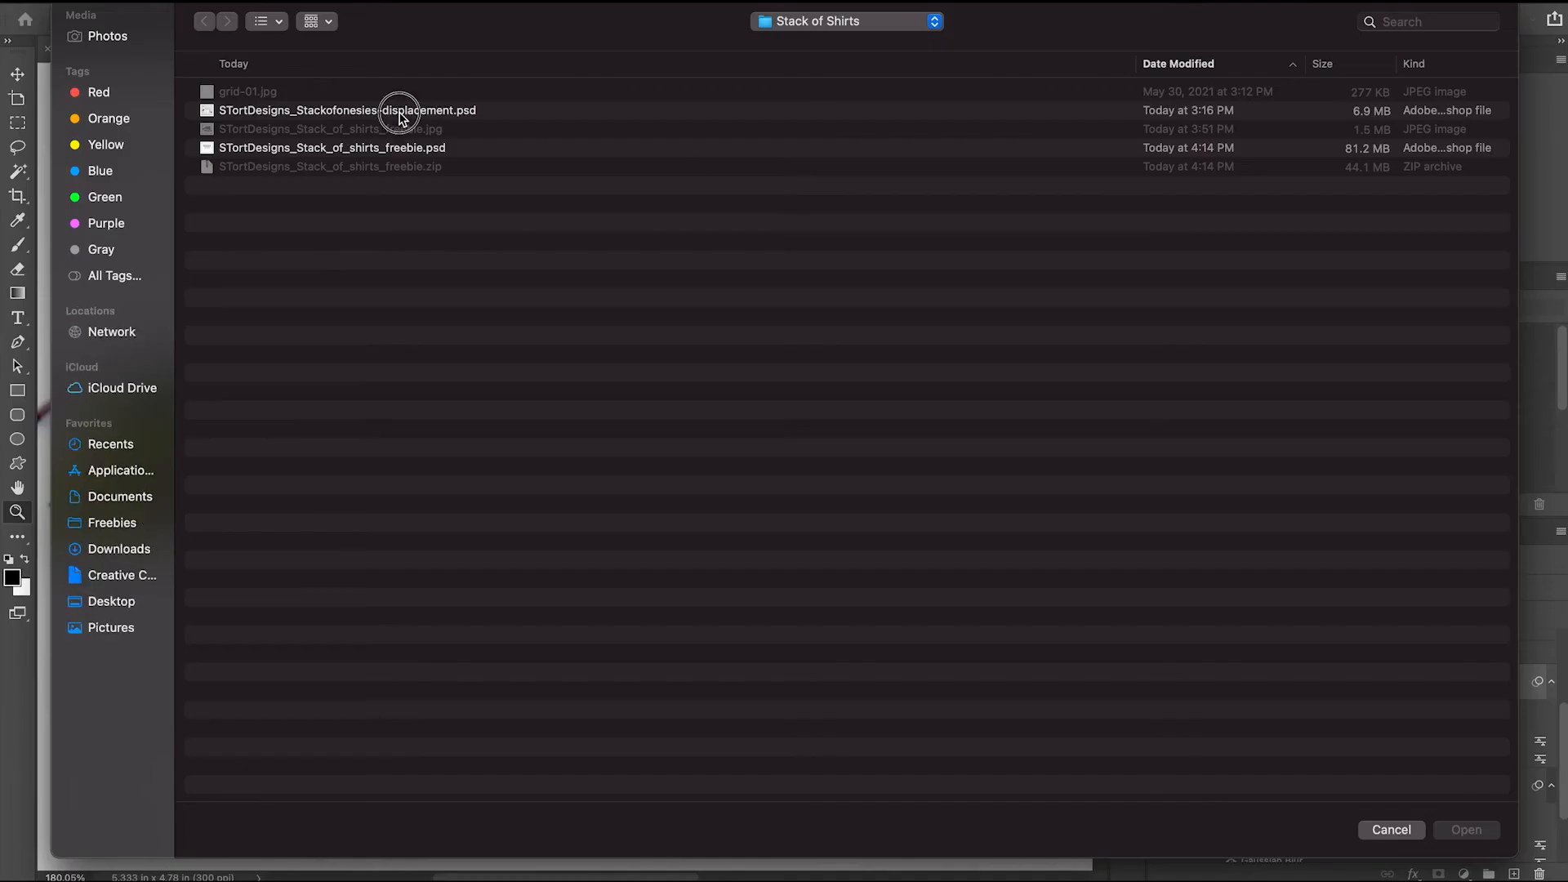
pyautogui.click(403, 112)
pyautogui.click(1482, 832)
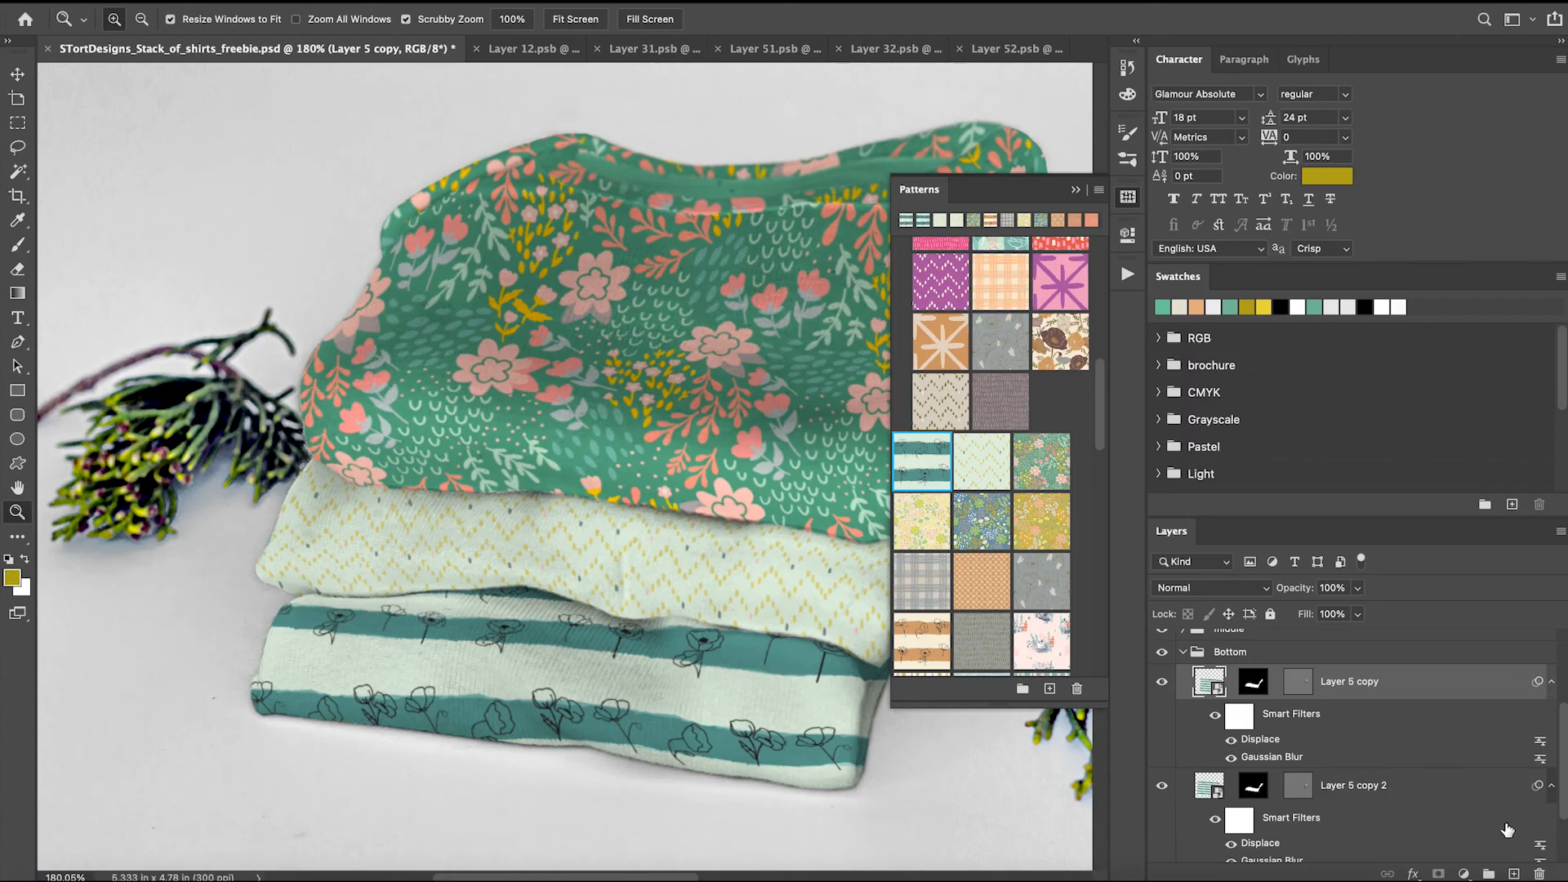
pyautogui.click(1551, 681)
pyautogui.click(1551, 717)
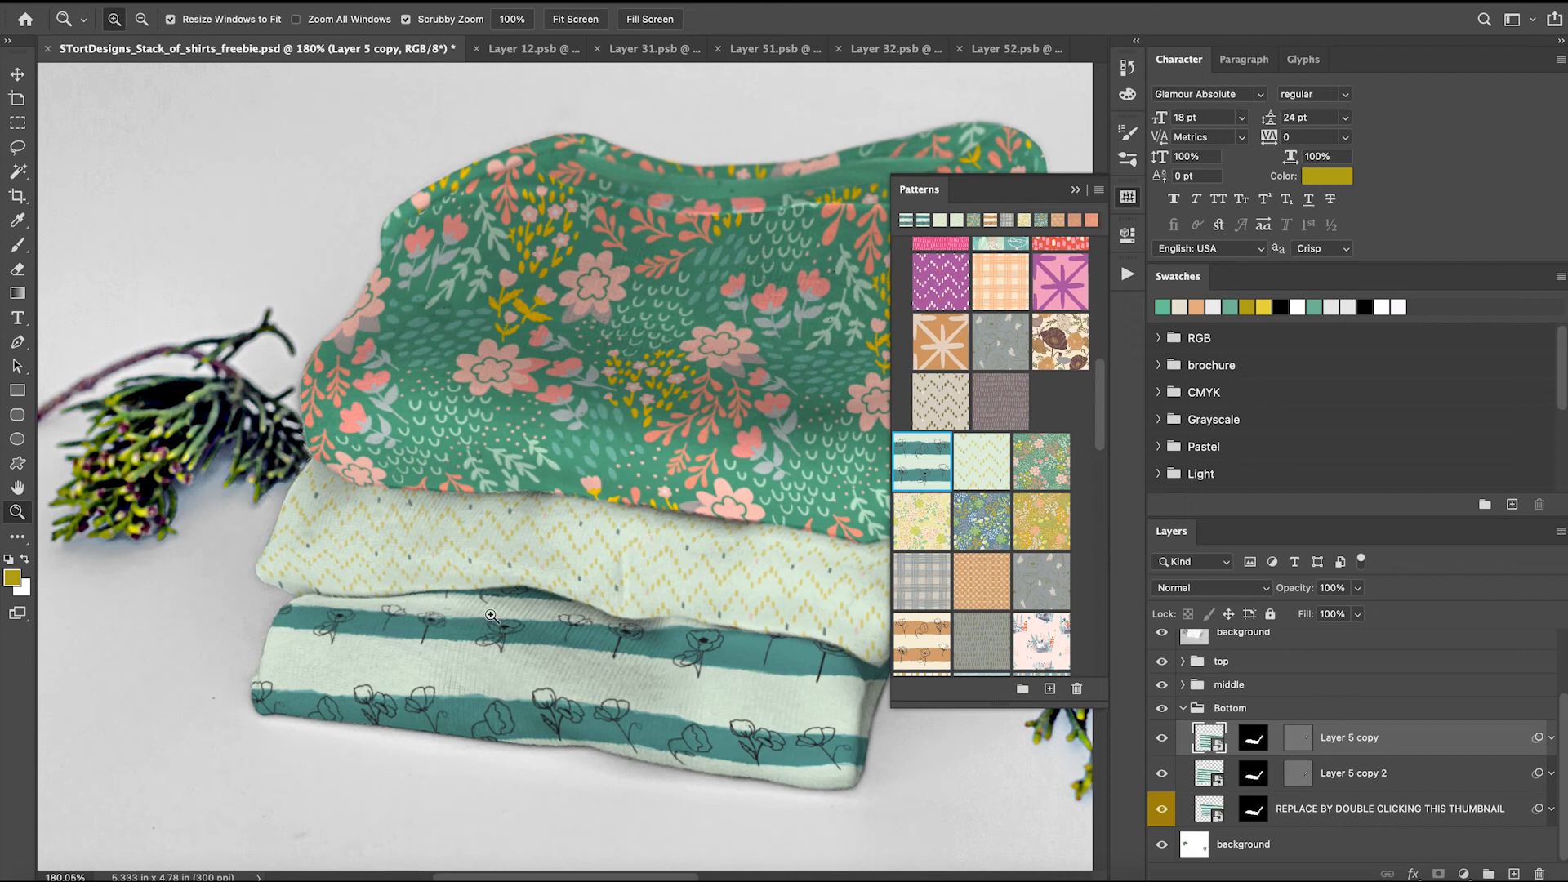
# Collapse the Bottom group and bring the whole shirt stack mock-up into view.
pyautogui.moveTo(597, 672); pyautogui.dragTo(563, 670)
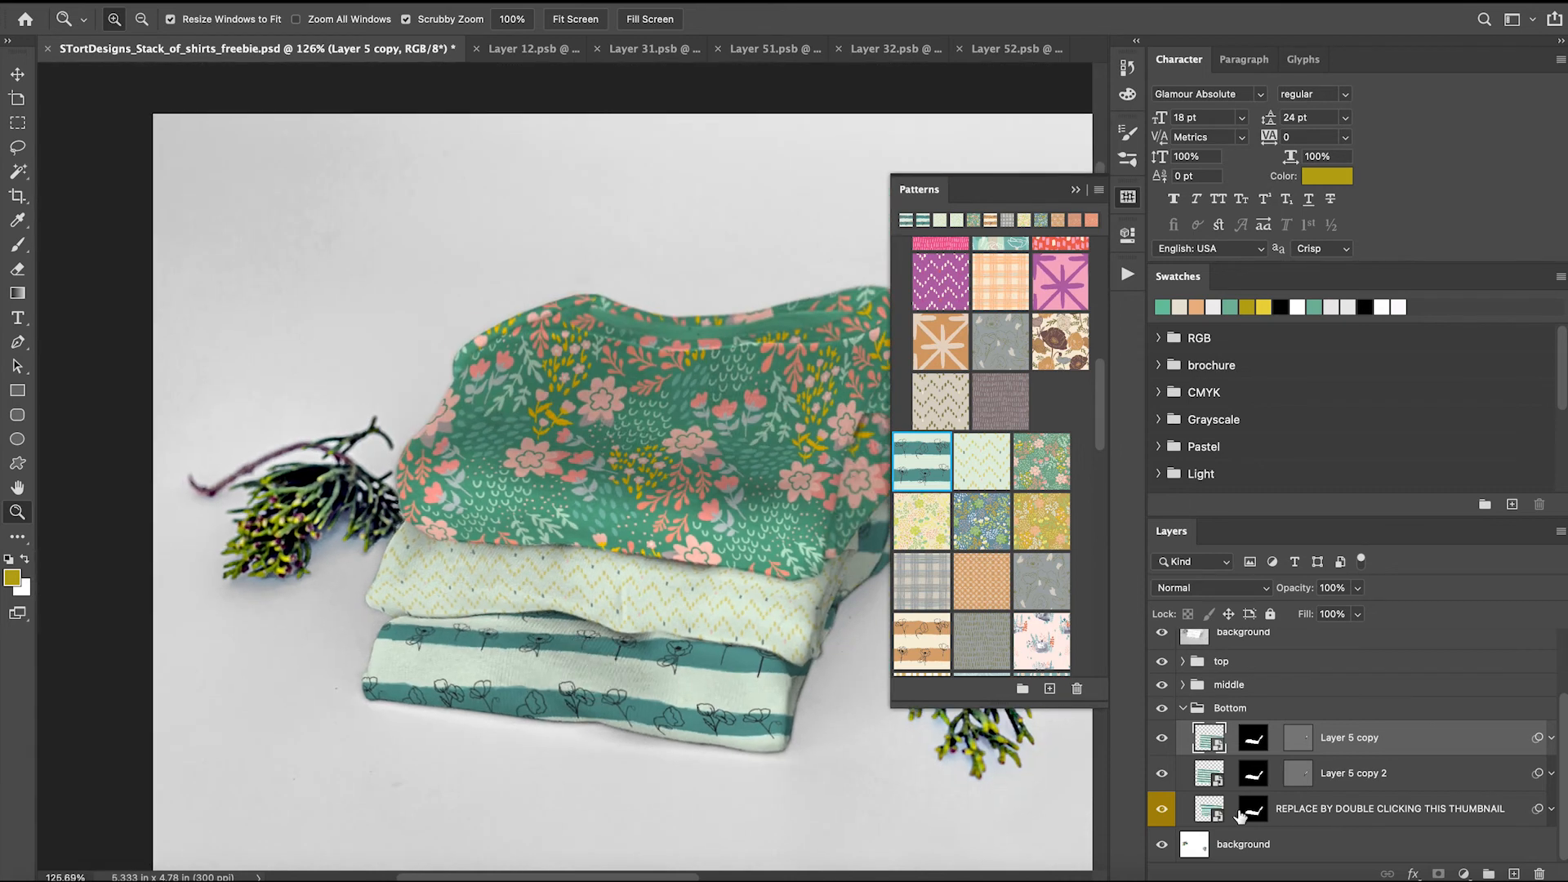
pyautogui.click(1184, 709)
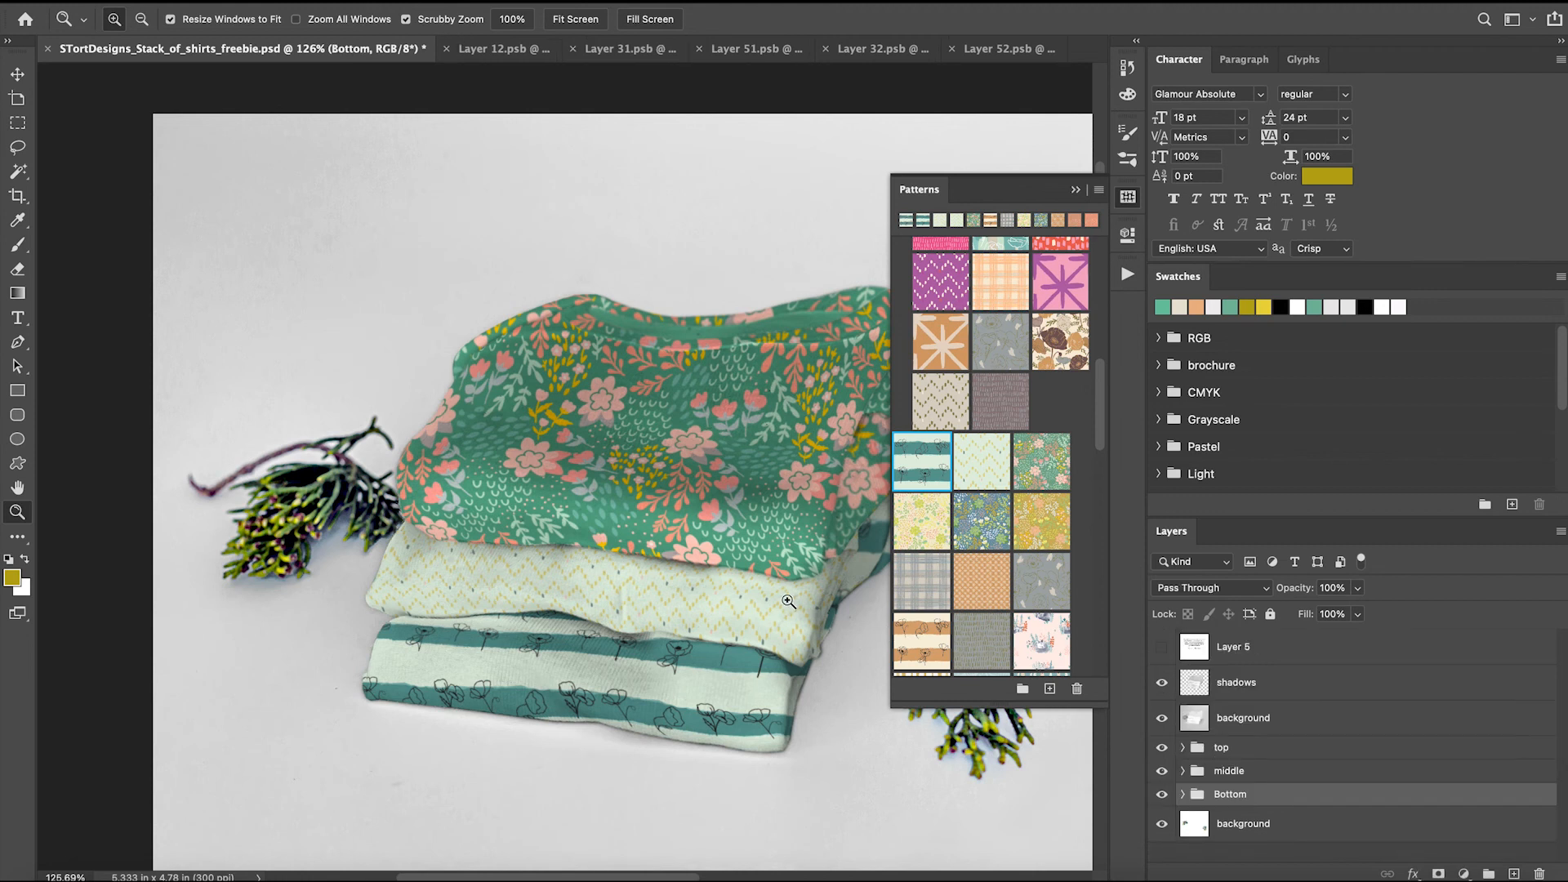
pyautogui.moveTo(782, 592); pyautogui.dragTo(149, 108)
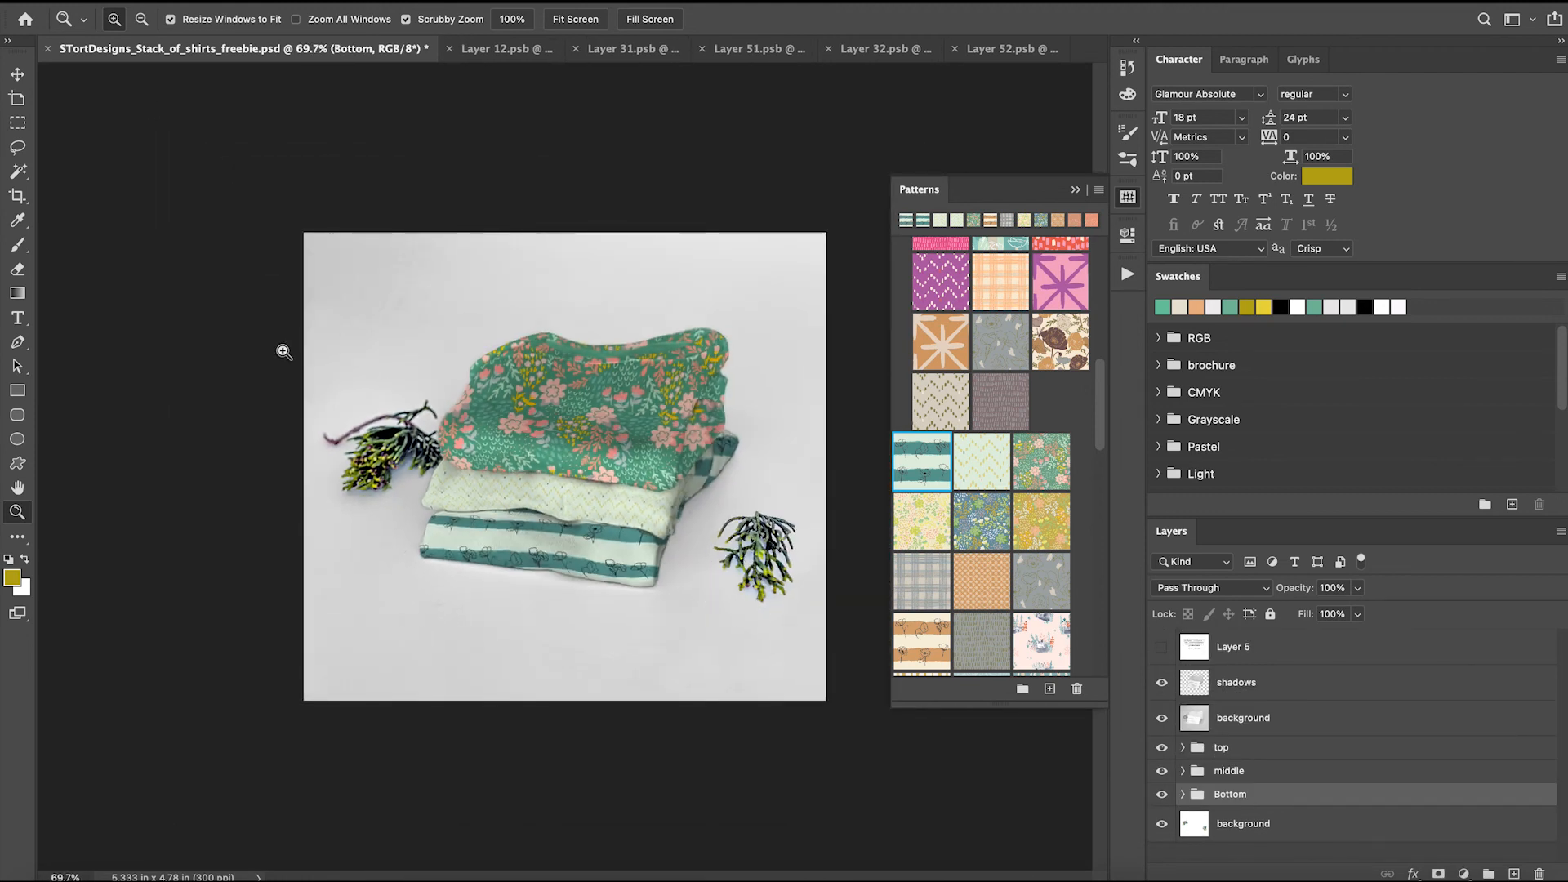